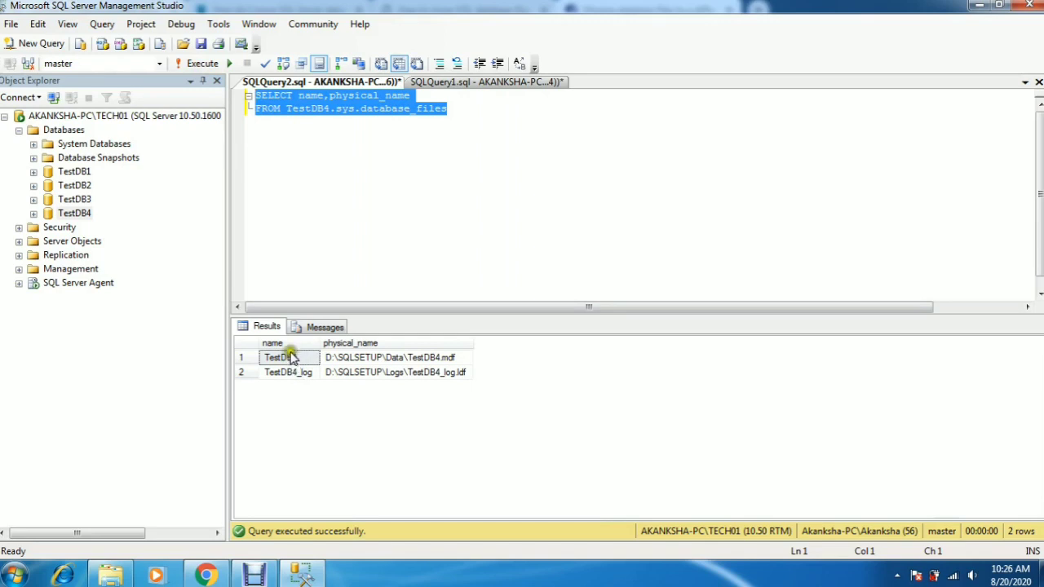
# Step: Examine the name and physical_name columns of the file-path query results for TestDB4
pyautogui.click(287, 344)
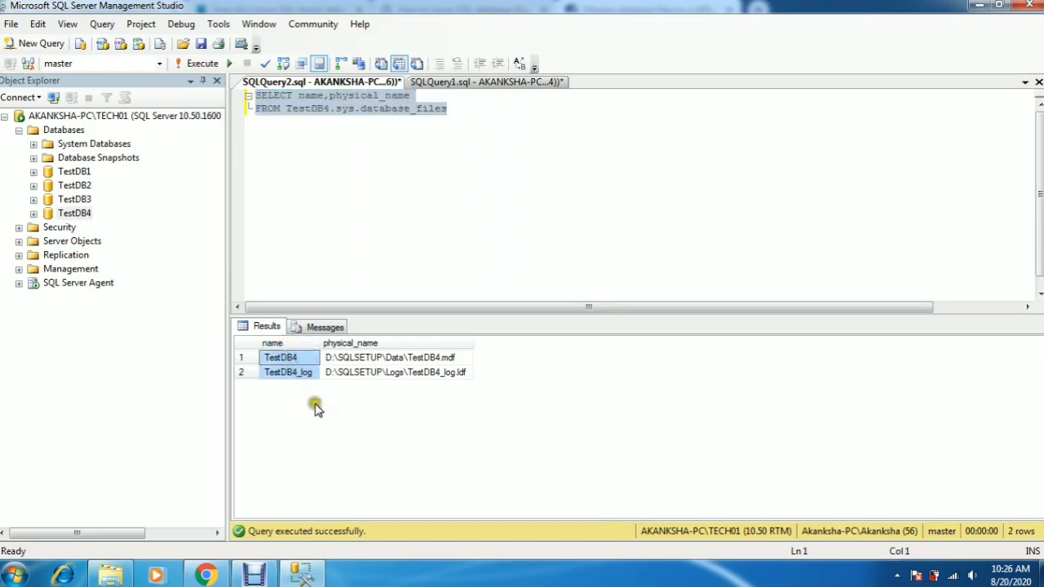
pyautogui.click(409, 342)
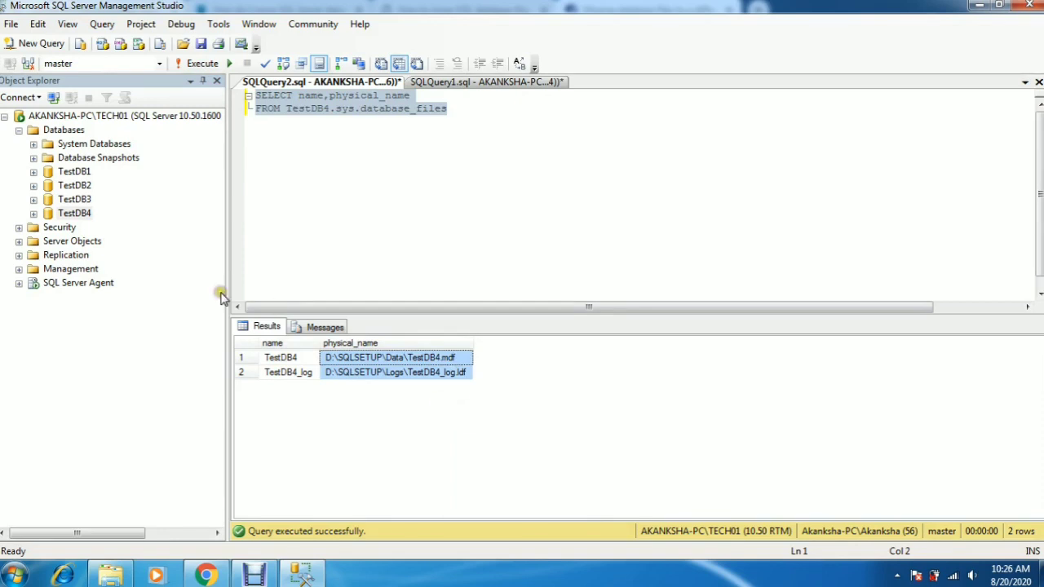
pyautogui.click(84, 214)
pyautogui.rightClick(85, 215)
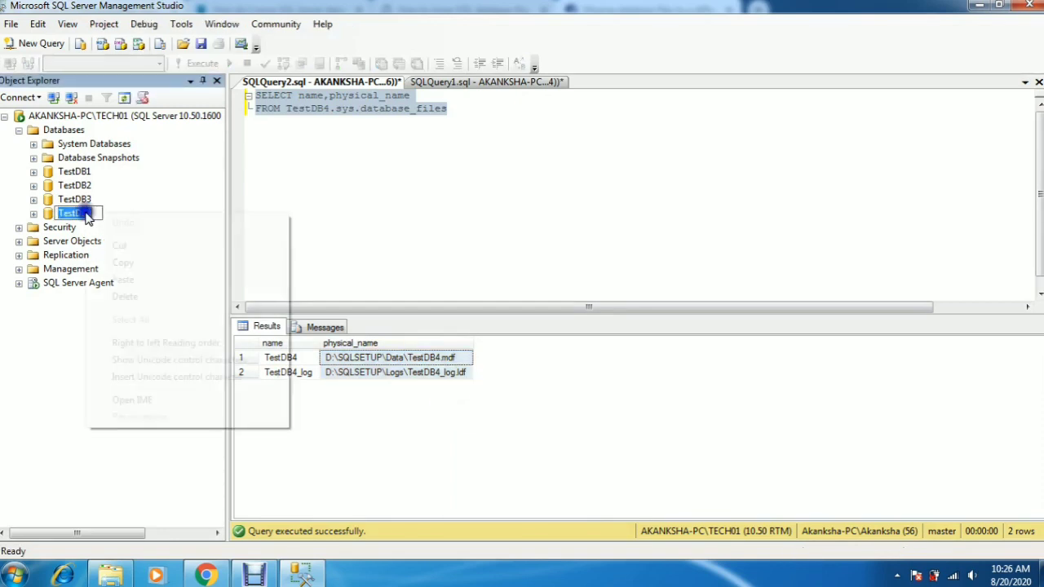
pyautogui.click(54, 390)
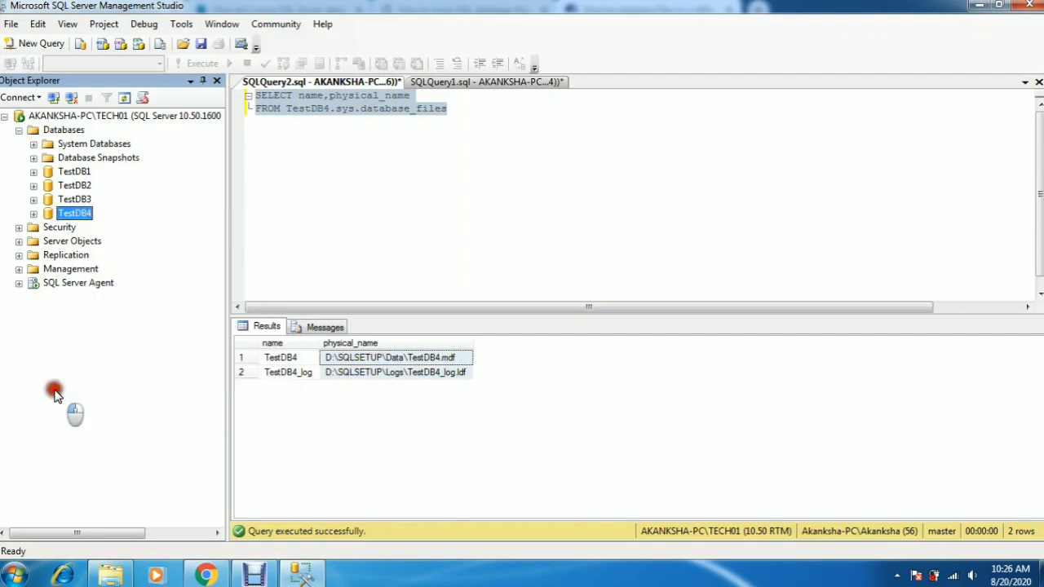
# Step: Open TestDB4's database properties and examine its Files page listing data and log files
pyautogui.rightClick(82, 214)
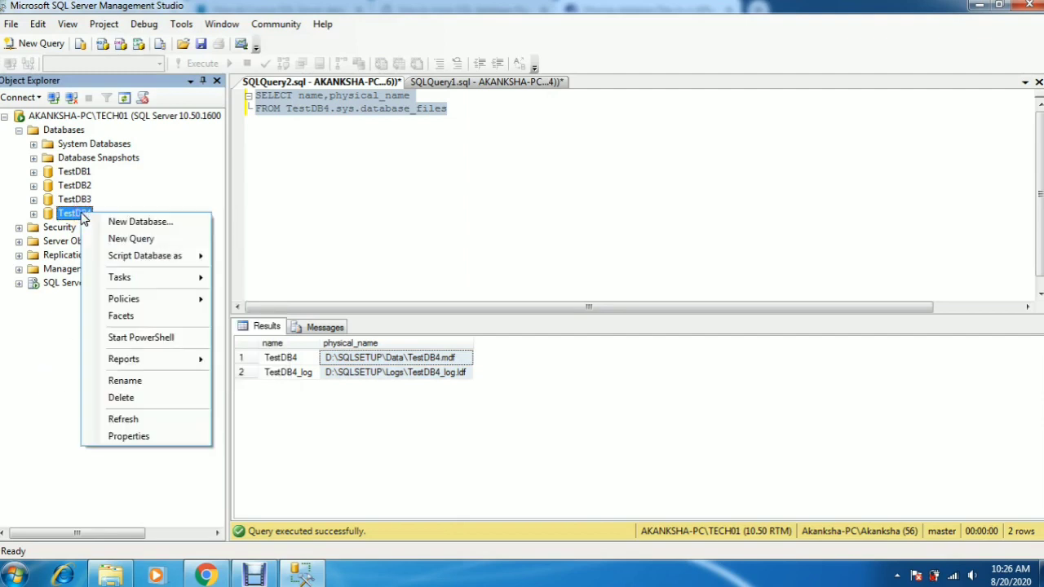
pyautogui.click(121, 436)
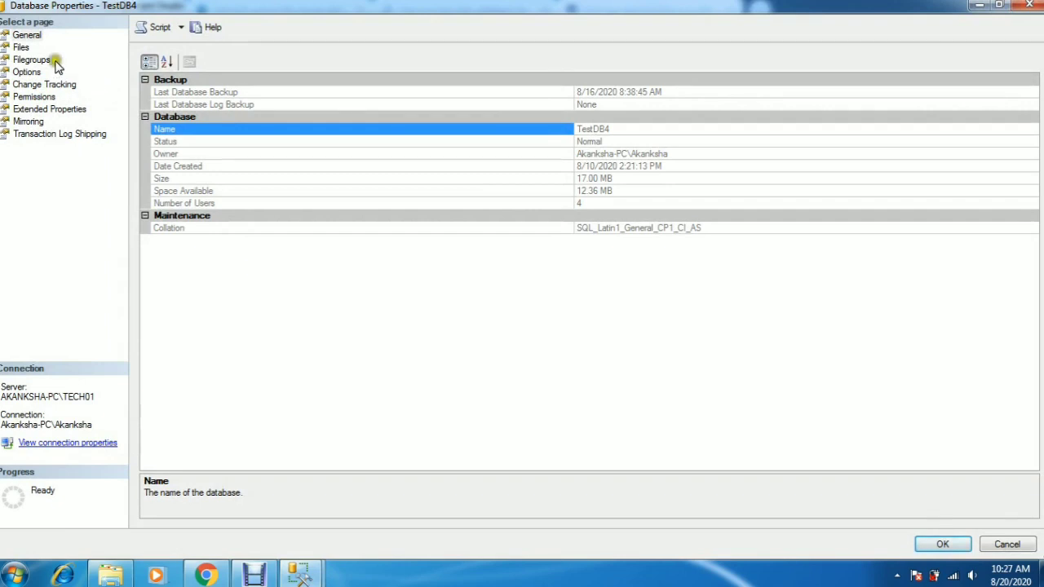
pyautogui.click(22, 48)
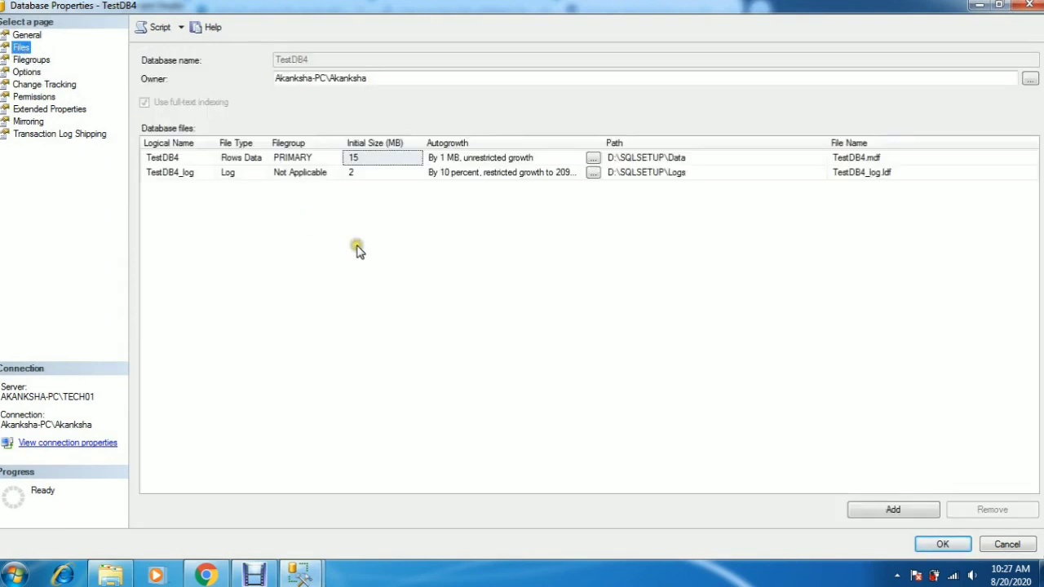
pyautogui.click(187, 150)
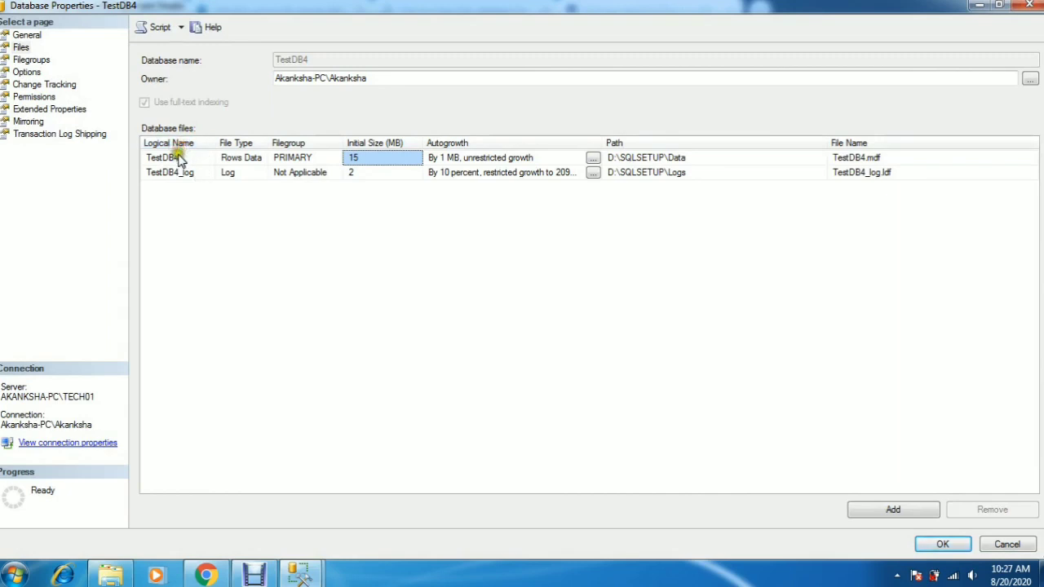
pyautogui.click(179, 157)
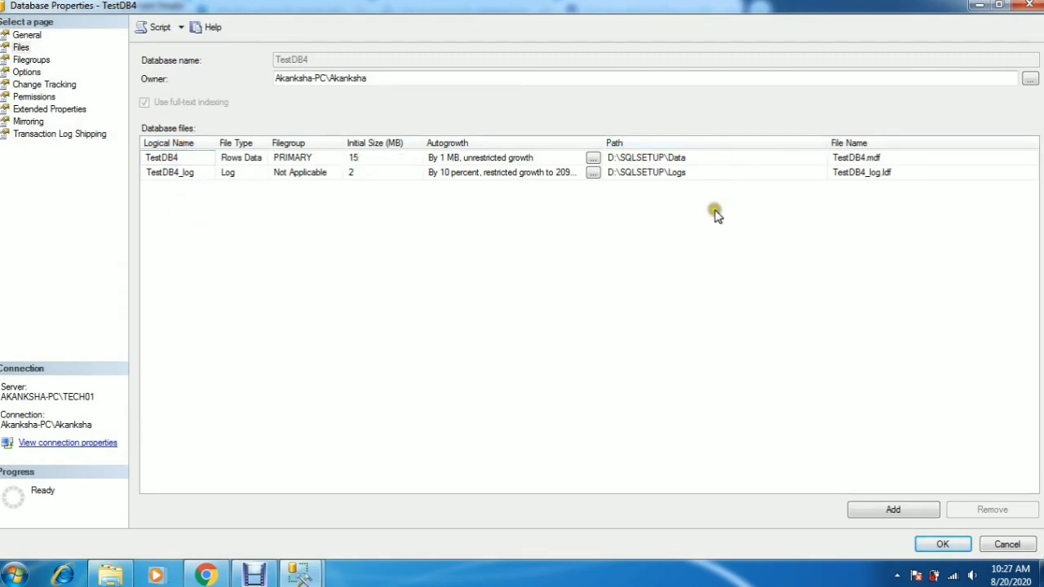
pyautogui.click(656, 272)
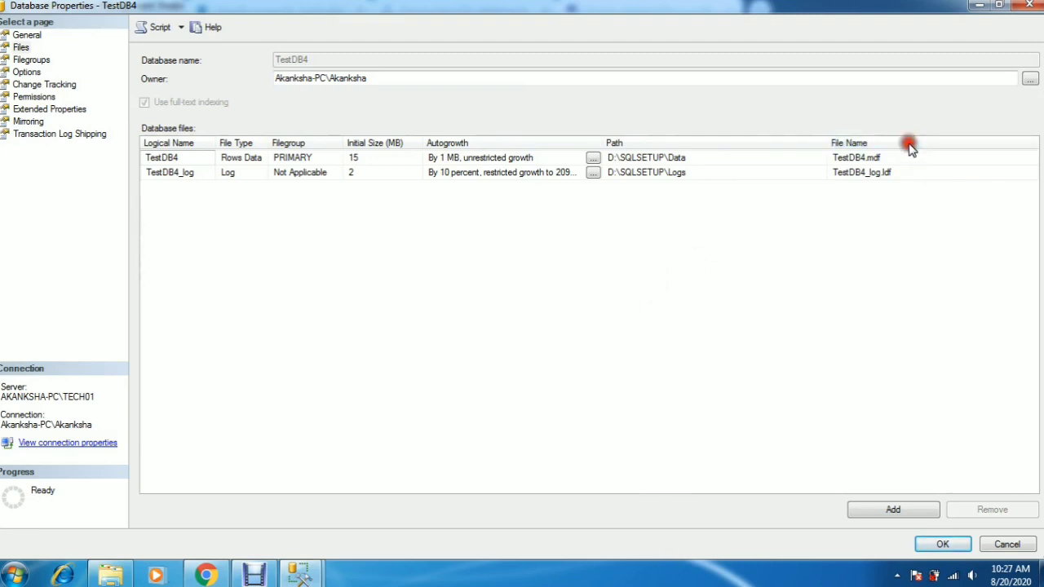
# Step: Switch to the SQLQuery1 script and change the data file's FILENAME to 'D:\TestDB4.mdf'
pyautogui.moveTo(301, 576)
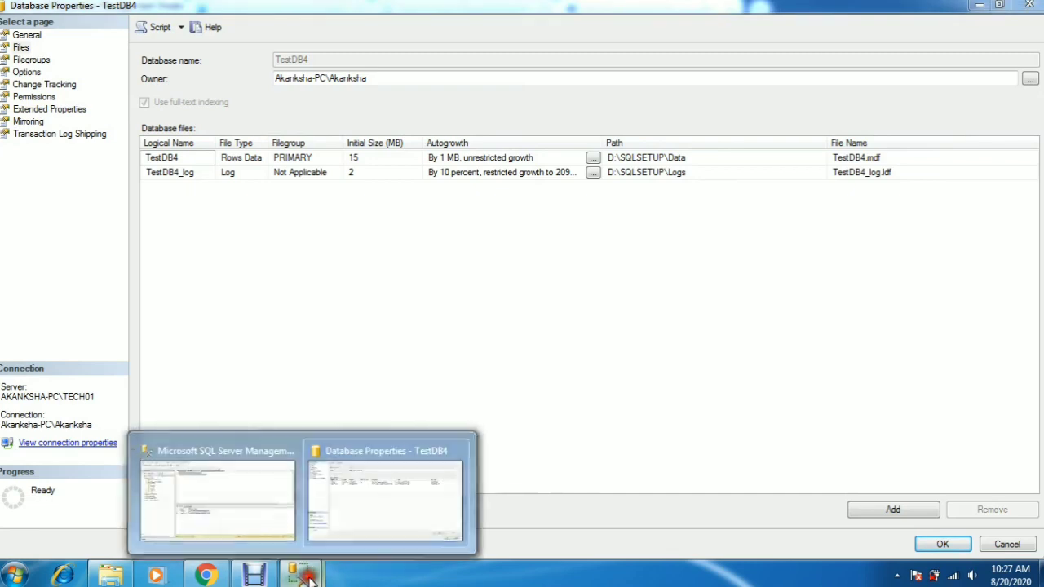
pyautogui.click(457, 449)
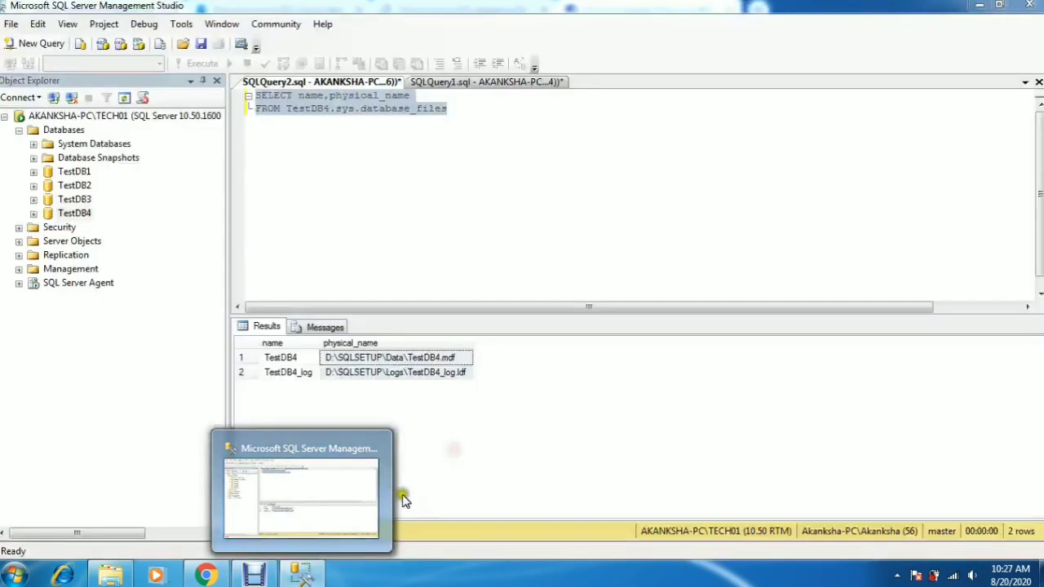
pyautogui.click(454, 245)
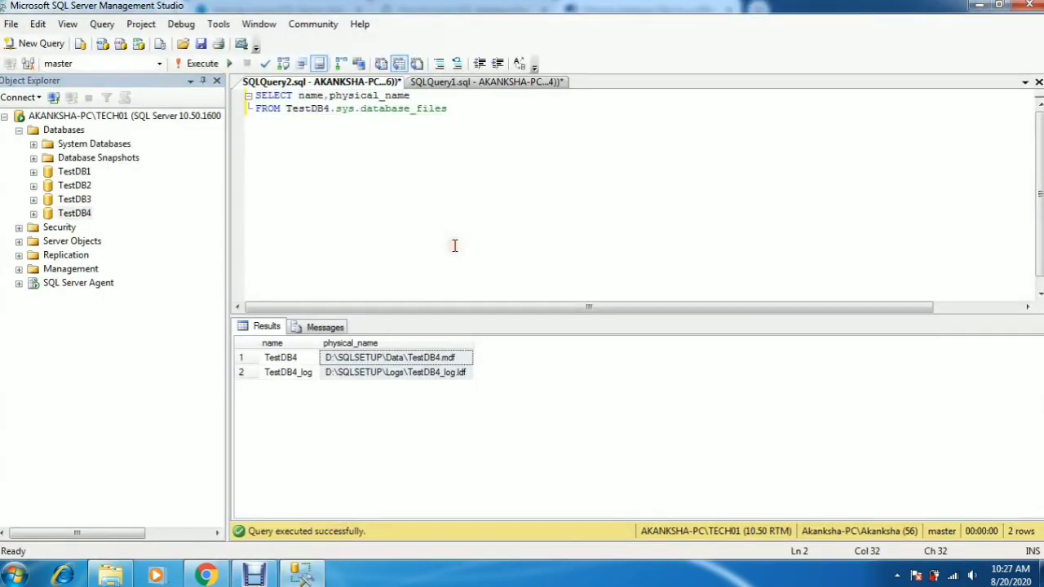
pyautogui.click(483, 85)
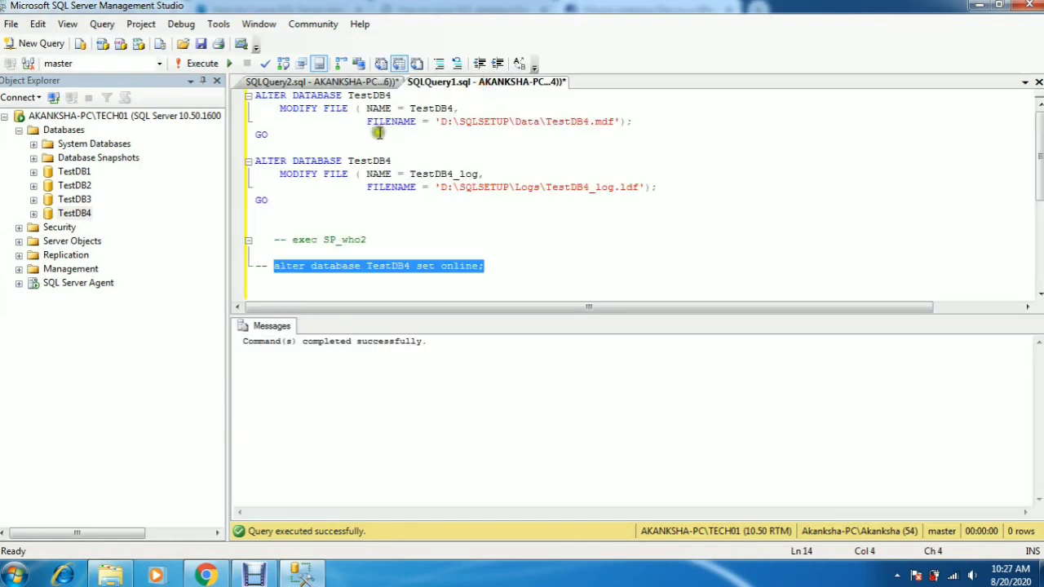
pyautogui.click(425, 149)
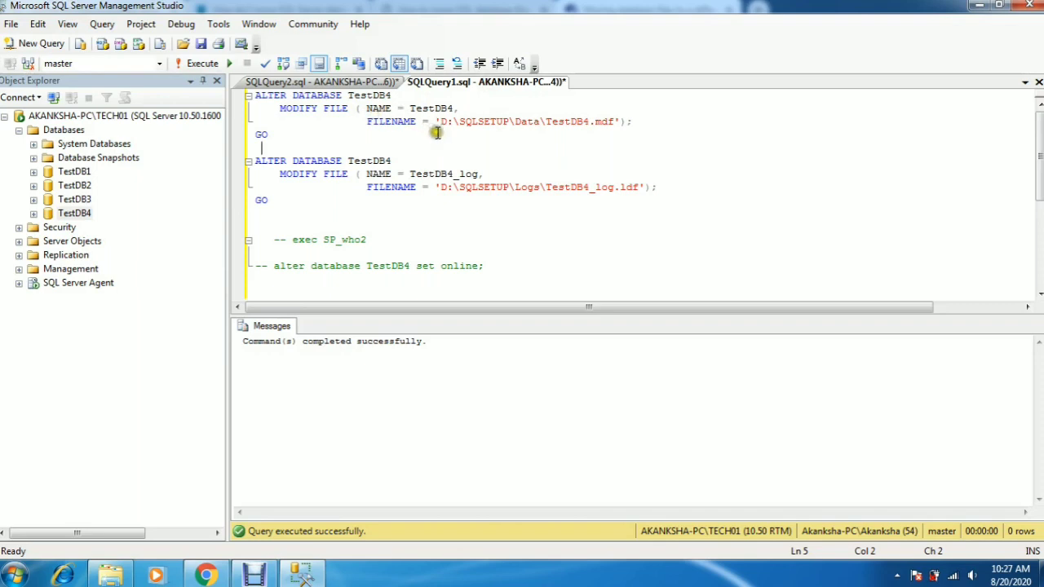
pyautogui.click(544, 122)
pyautogui.press('BackSpace')
pyautogui.press('BackSpace')
pyautogui.press('BackSpace')
pyautogui.press('BackSpace')
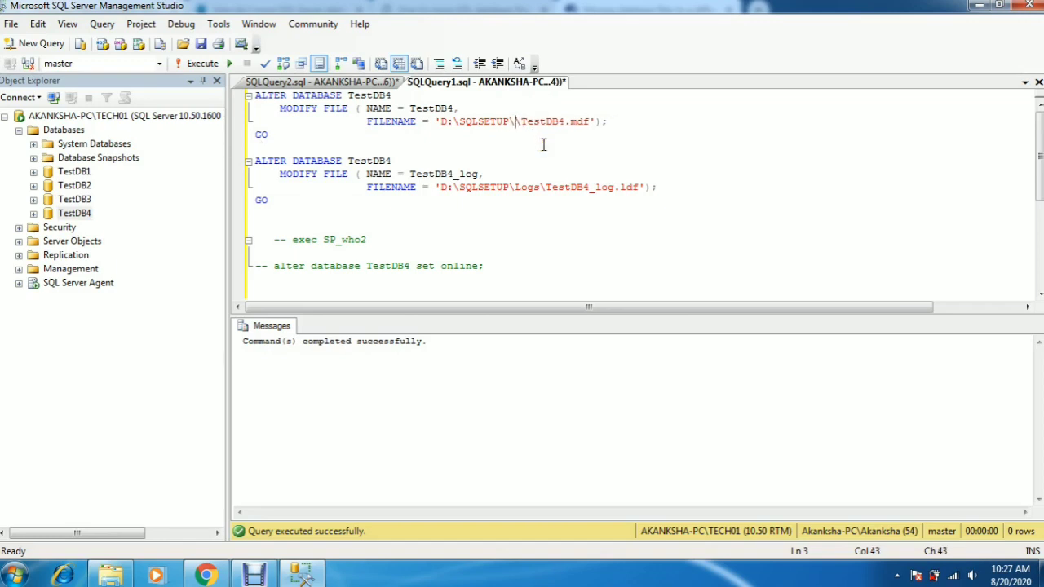
pyautogui.press('BackSpace')
pyautogui.press('BackSpace')
pyautogui.press('BackSpace')
pyautogui.press('BackSpace')
pyautogui.press('BackSpace')
pyautogui.press('BackSpace')
pyautogui.press('BackSpace')
pyautogui.press('BackSpace')
pyautogui.press('BackSpace')
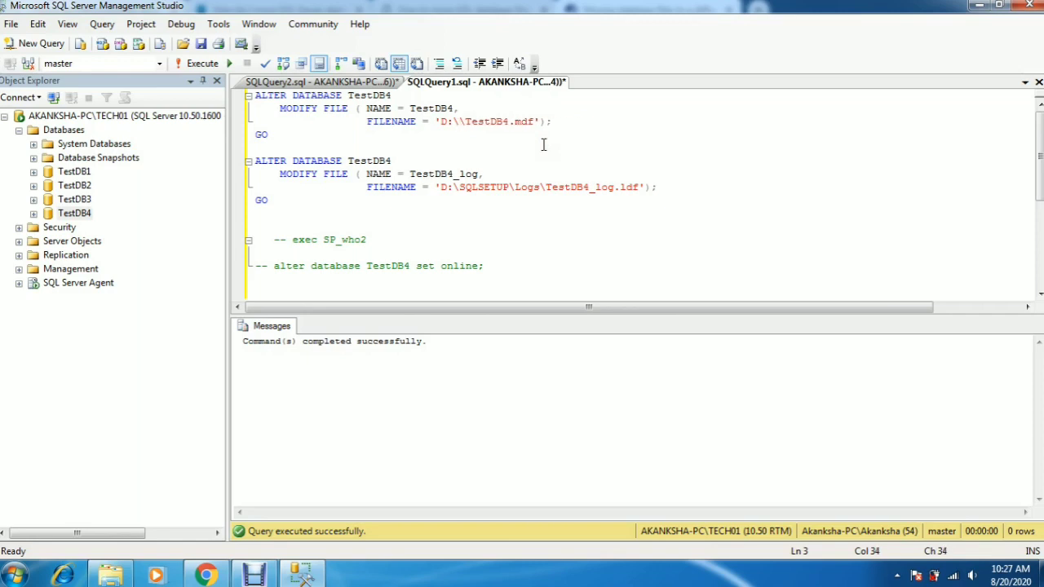
pyautogui.press('BackSpace')
# Step: Change the log file's FILENAME to 'D:\TestDB4_log.ldf'
pyautogui.click(540, 190)
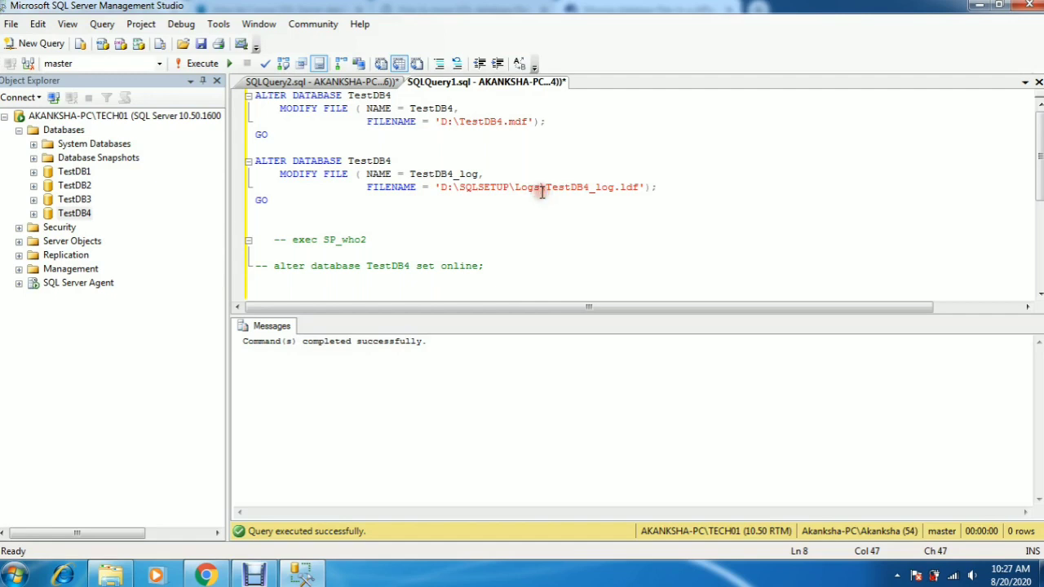
pyautogui.press('BackSpace')
pyautogui.press('BackSpace')
pyautogui.press('BackSpace')
pyautogui.press('BackSpace')
pyautogui.press('BackSpace')
pyautogui.press('BackSpace')
pyautogui.press('BackSpace')
pyautogui.press('BackSpace')
pyautogui.press('BackSpace')
pyautogui.press('BackSpace')
pyautogui.press('BackSpace')
pyautogui.press('BackSpace')
pyautogui.press('BackSpace')
pyautogui.press('BackSpace')
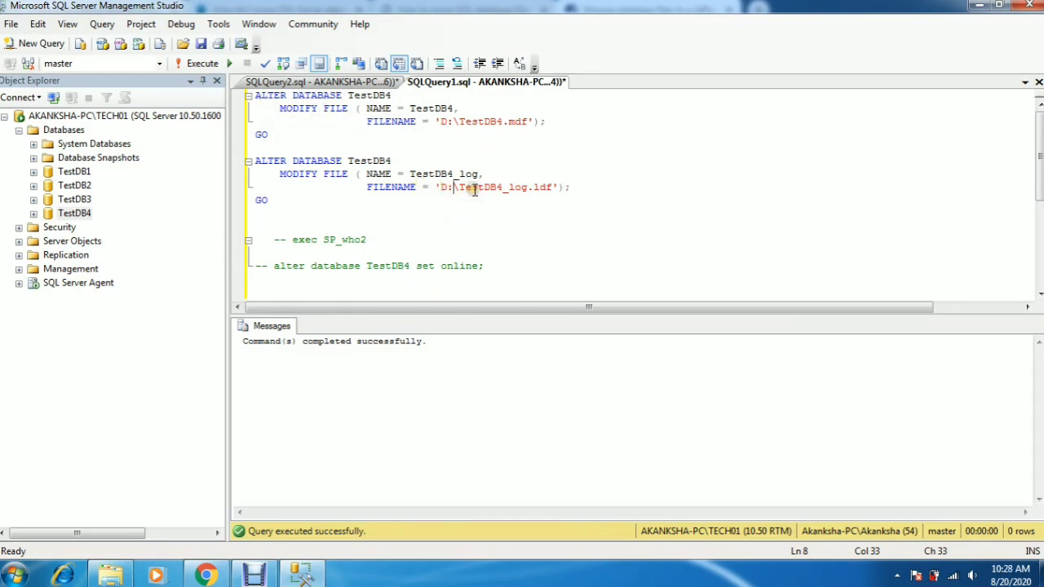
# Step: Select both ALTER DATABASE MODIFY FILE statements and execute them
pyautogui.moveTo(390, 161); pyautogui.dragTo(348, 161)
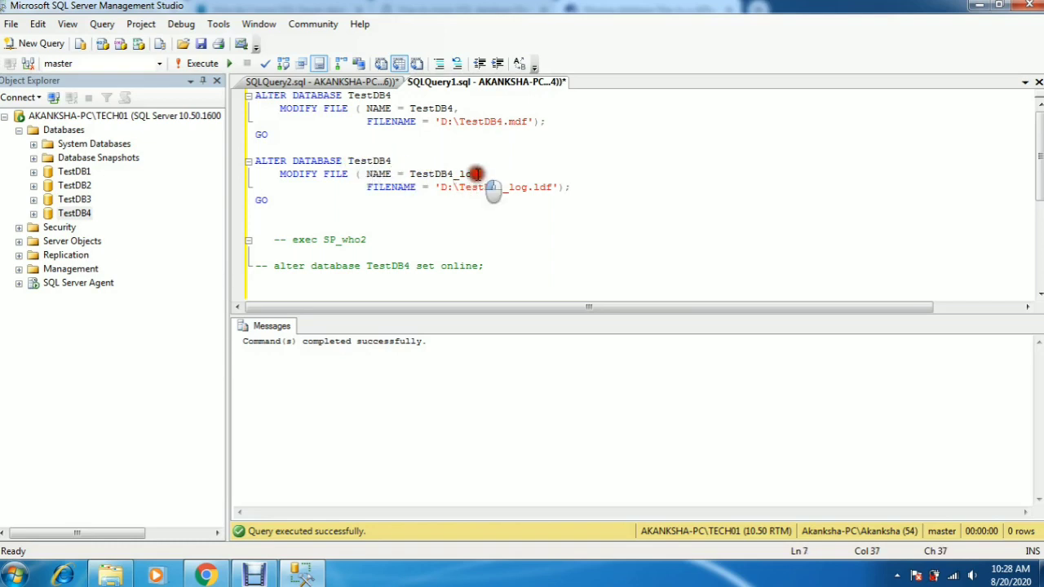
pyautogui.moveTo(480, 174); pyautogui.dragTo(401, 172)
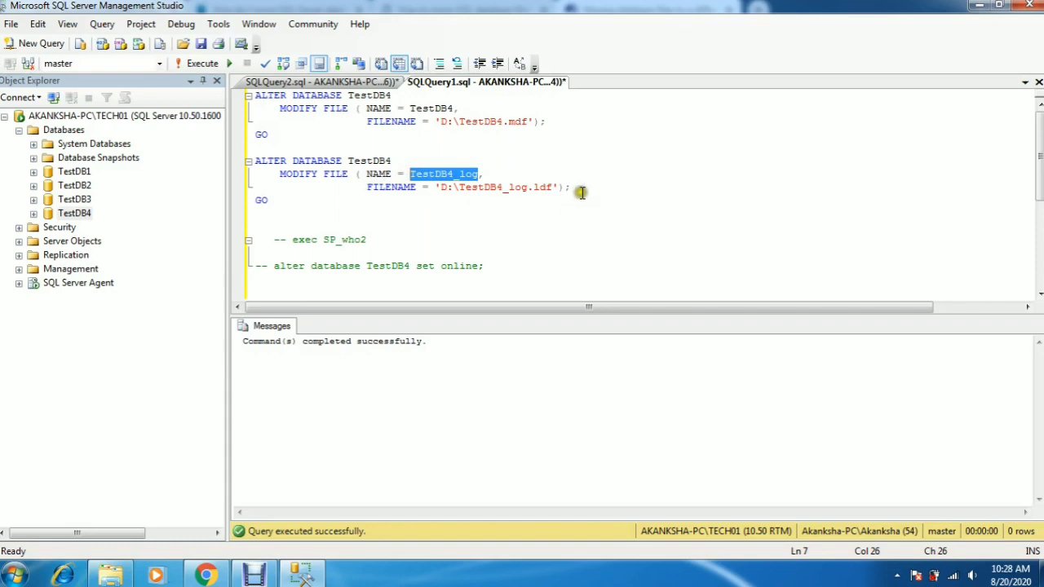
pyautogui.moveTo(581, 189); pyautogui.dragTo(441, 187)
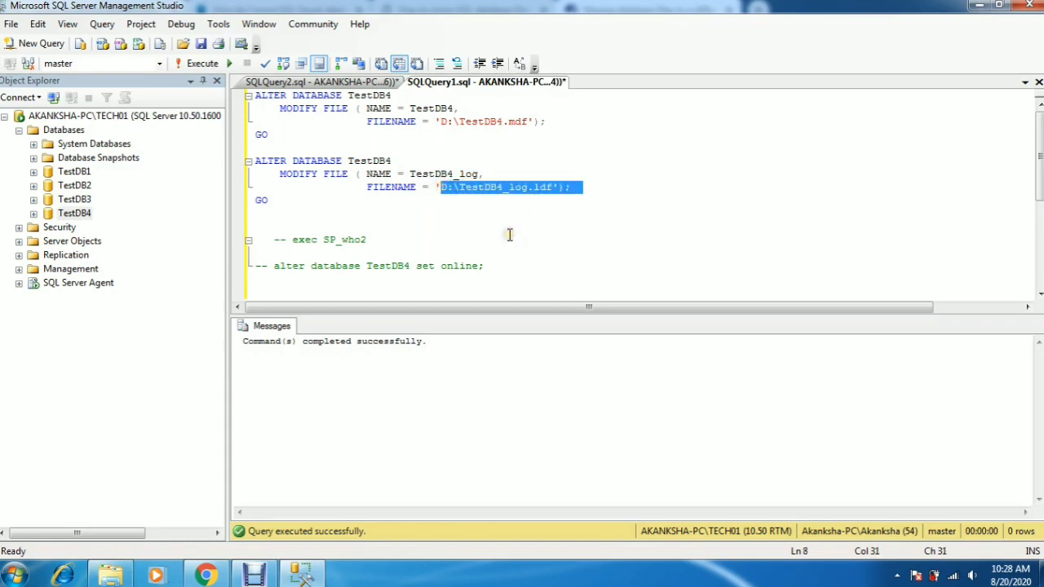
pyautogui.moveTo(280, 214); pyautogui.dragTo(253, 89)
pyautogui.click(261, 67)
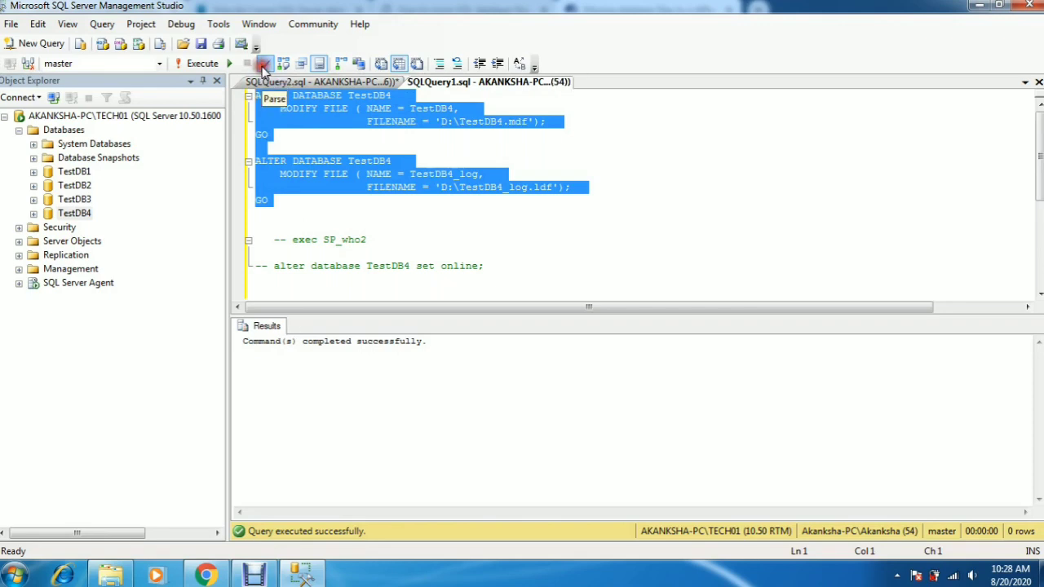
pyautogui.click(201, 64)
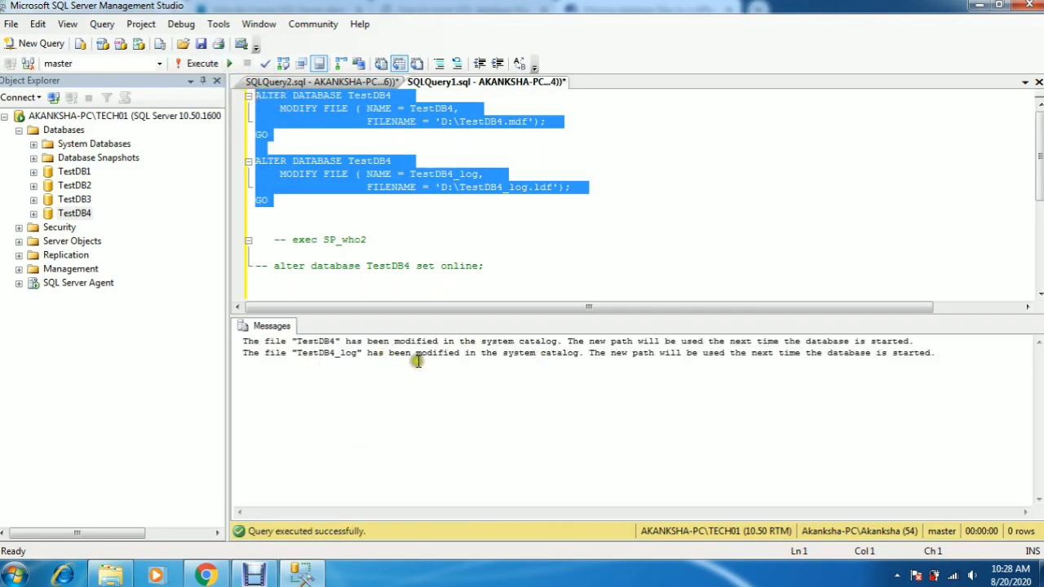
# Step: Review the execution messages, then browse D:\SQLSETUP\Data and the root of drive D in File Explorer
pyautogui.moveTo(247, 343); pyautogui.dragTo(956, 354)
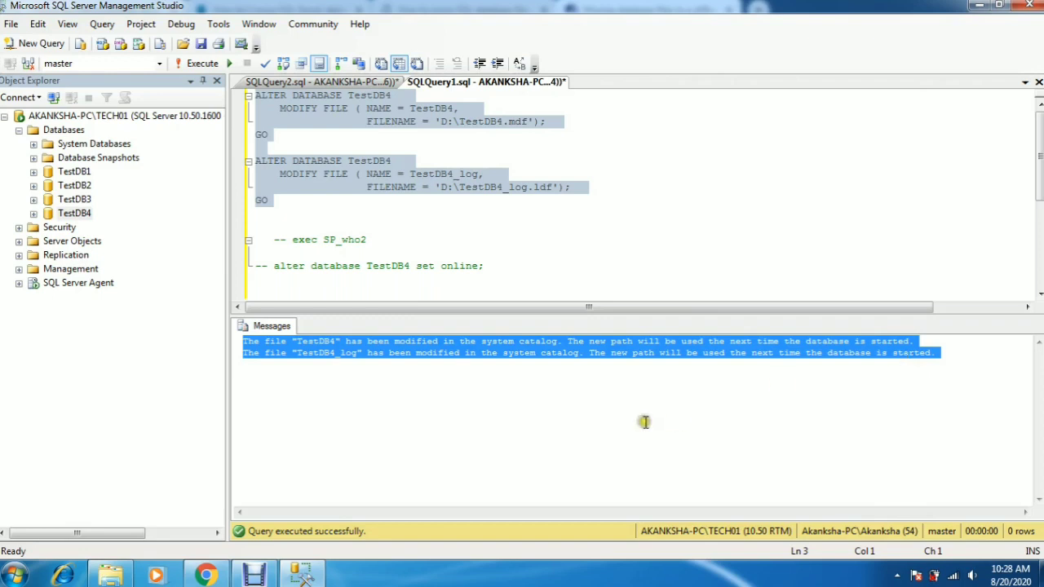
pyautogui.click(516, 410)
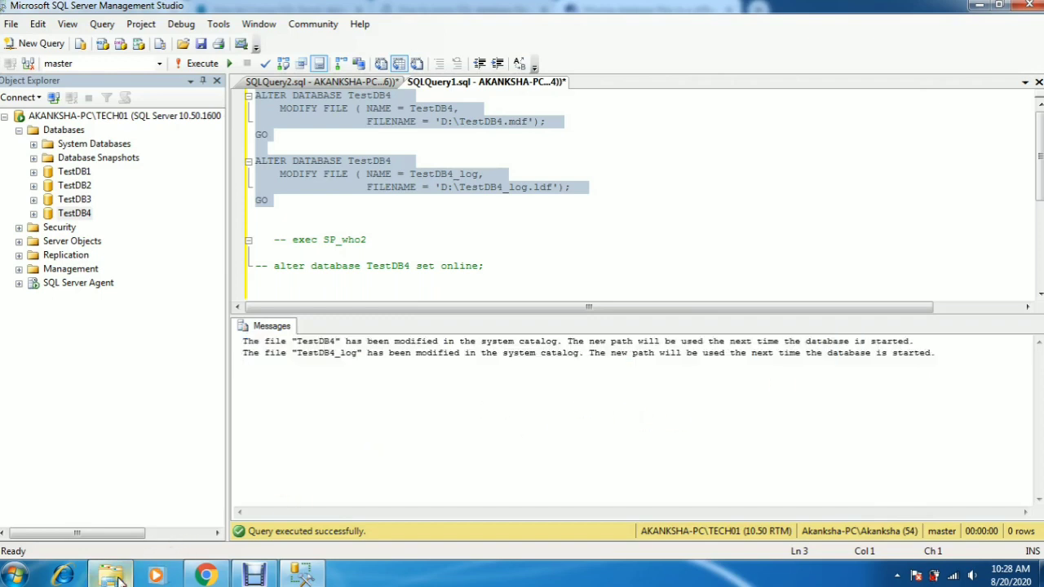
pyautogui.click(118, 578)
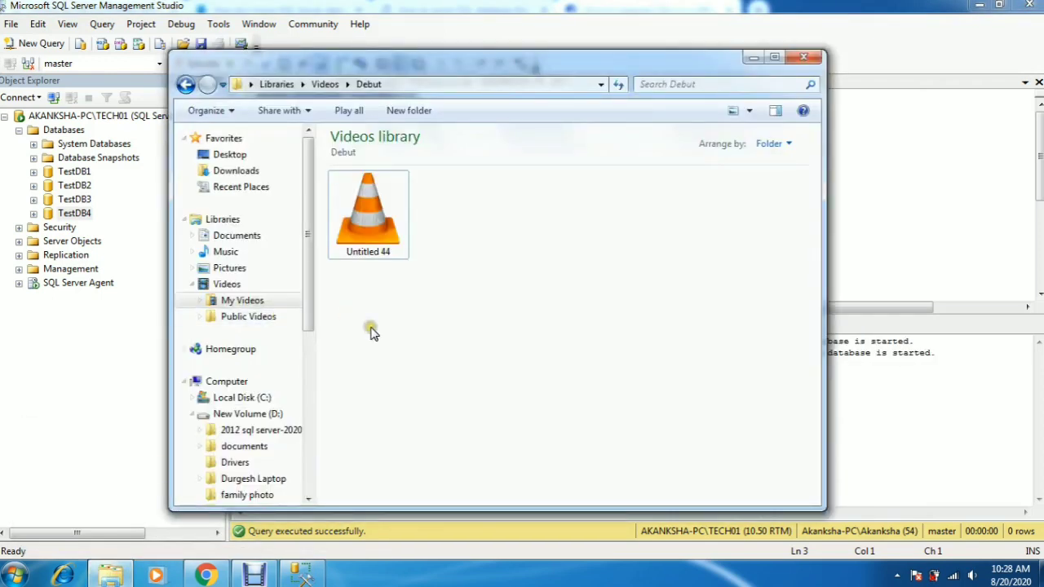
pyautogui.moveTo(308, 273); pyautogui.dragTo(307, 424)
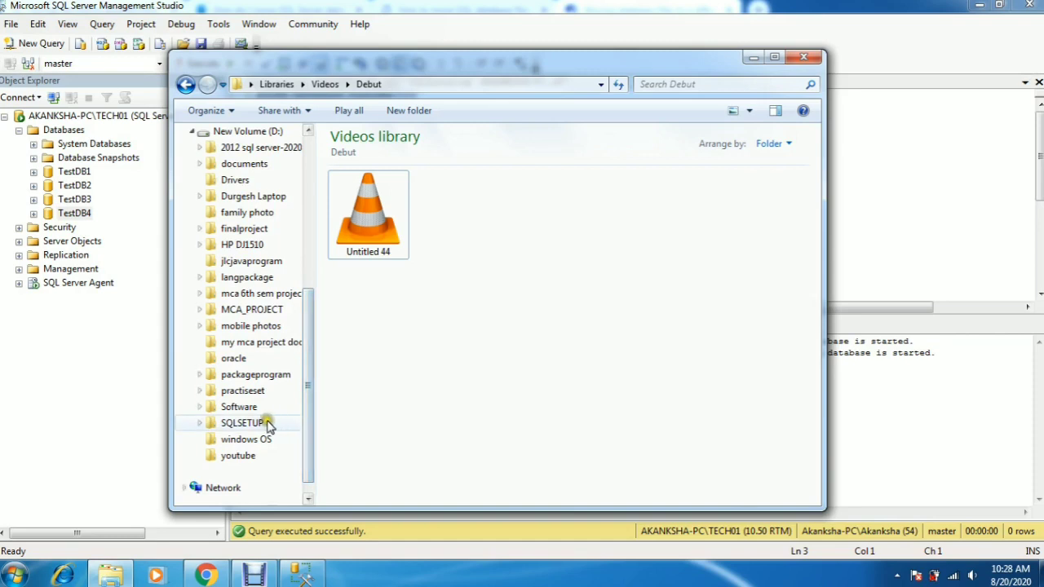
pyautogui.click(266, 423)
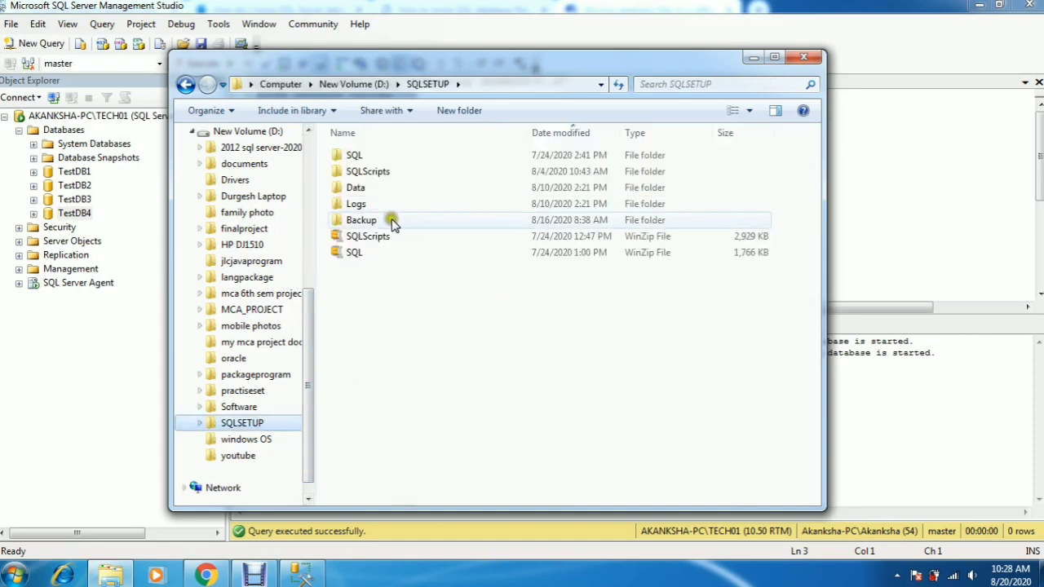
pyautogui.doubleClick(376, 188)
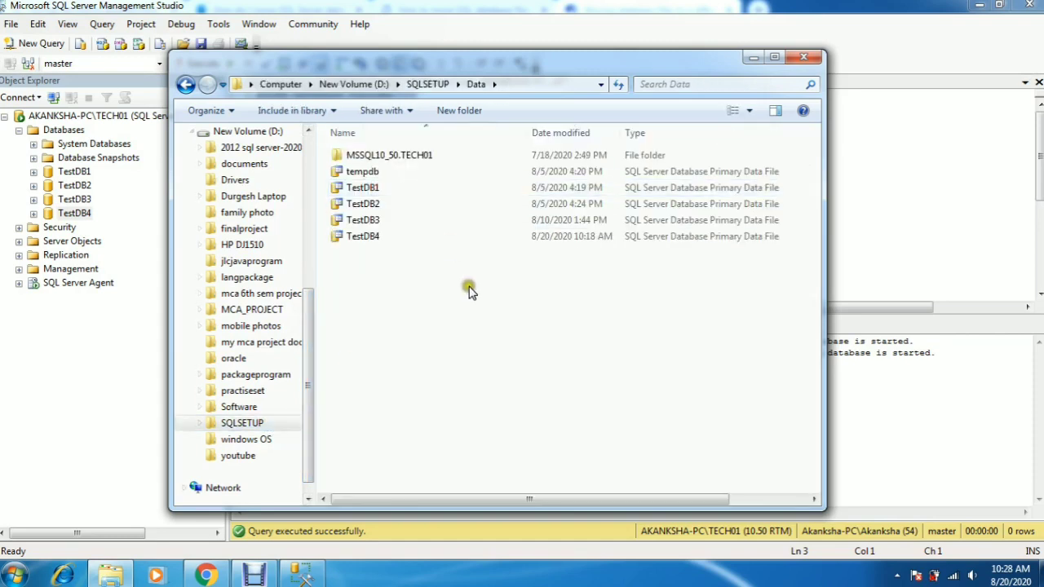
pyautogui.click(385, 236)
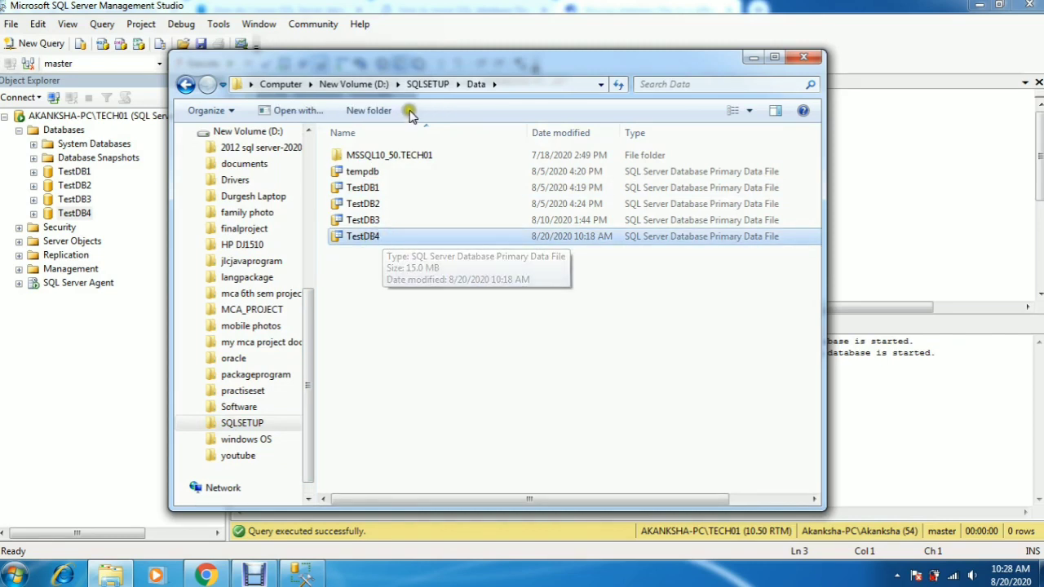
pyautogui.click(371, 84)
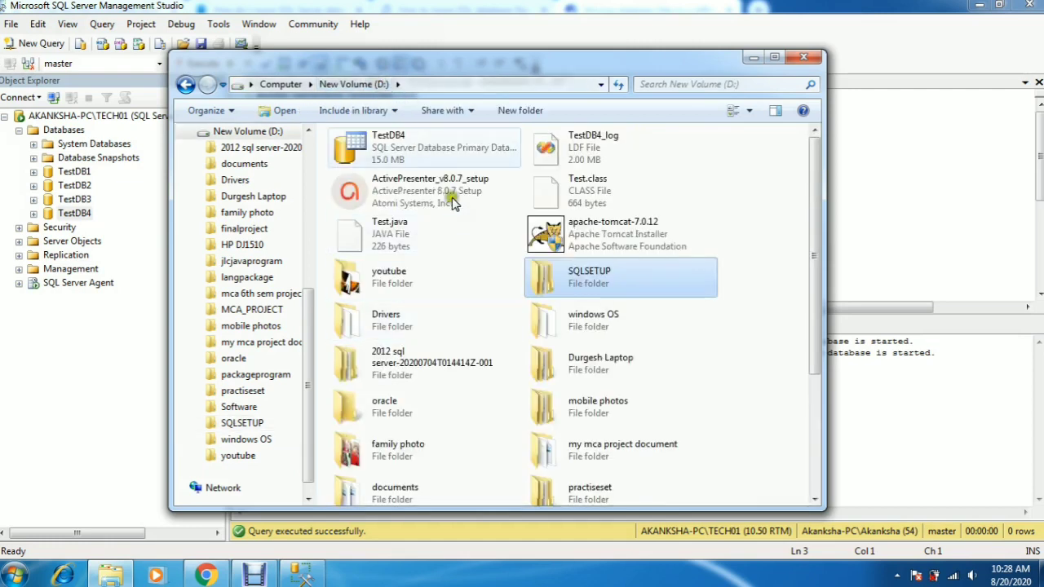
# Step: Permanently delete the TestDB4 and TestDB4_log files from the root of drive D
pyautogui.click(421, 141)
pyautogui.press('Delete')
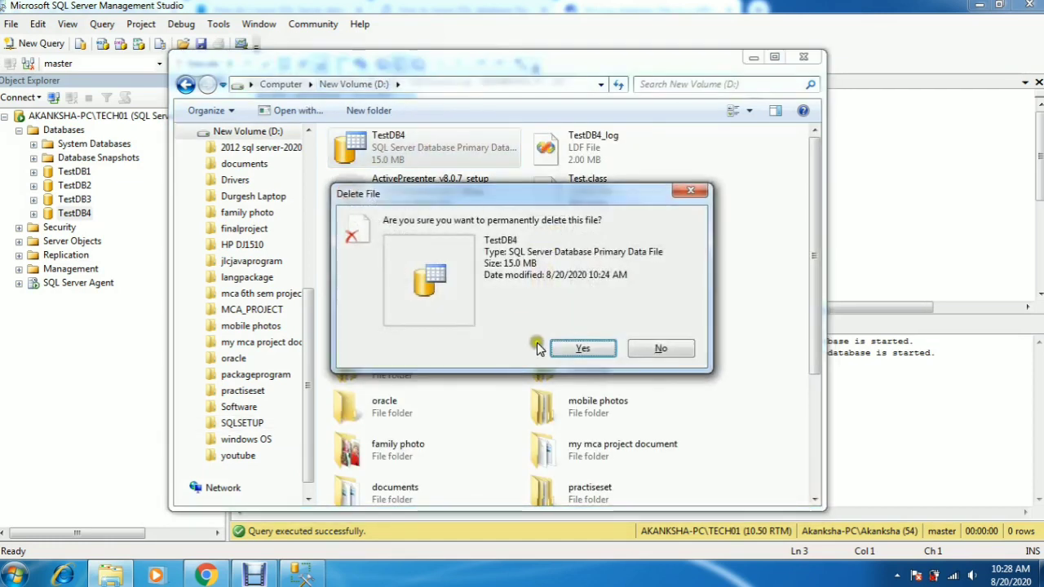
pyautogui.click(576, 348)
pyautogui.click(438, 141)
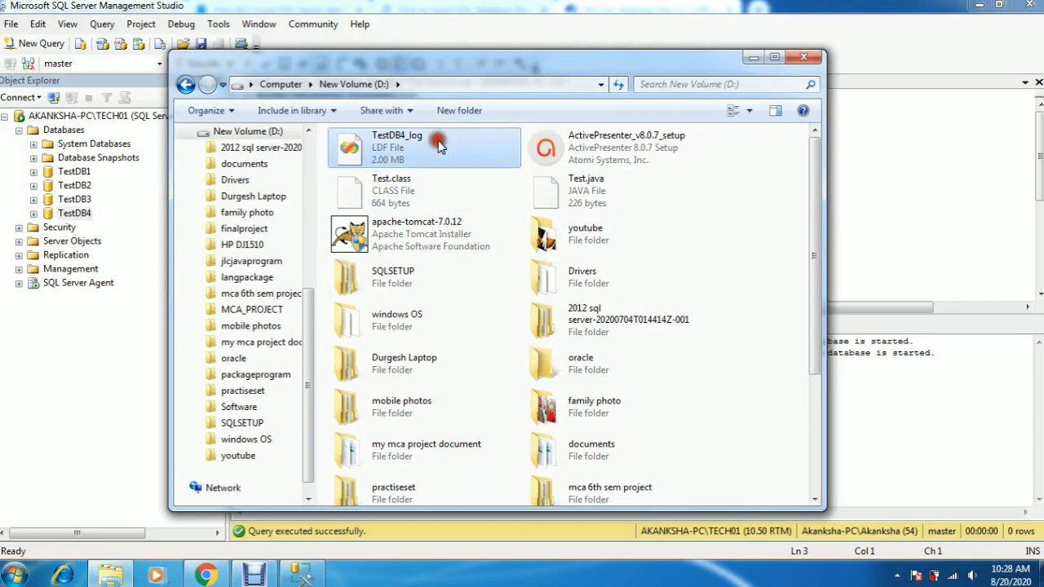
pyautogui.press('Delete')
pyautogui.click(576, 350)
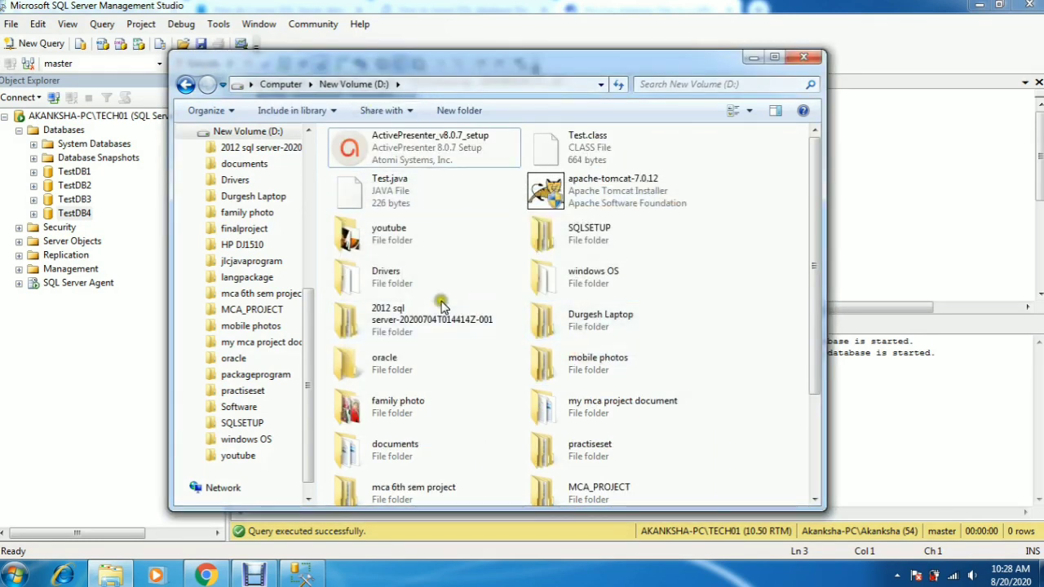
# Step: Try to move the TestDB4 data file from D:\SQLSETUP\Data to the root of drive D
pyautogui.doubleClick(545, 237)
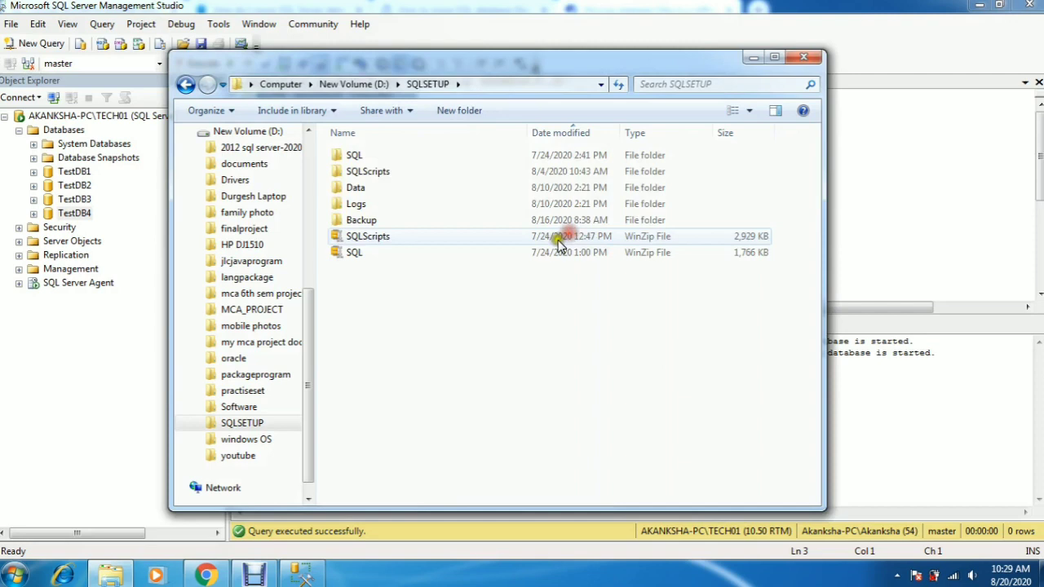
pyautogui.doubleClick(364, 189)
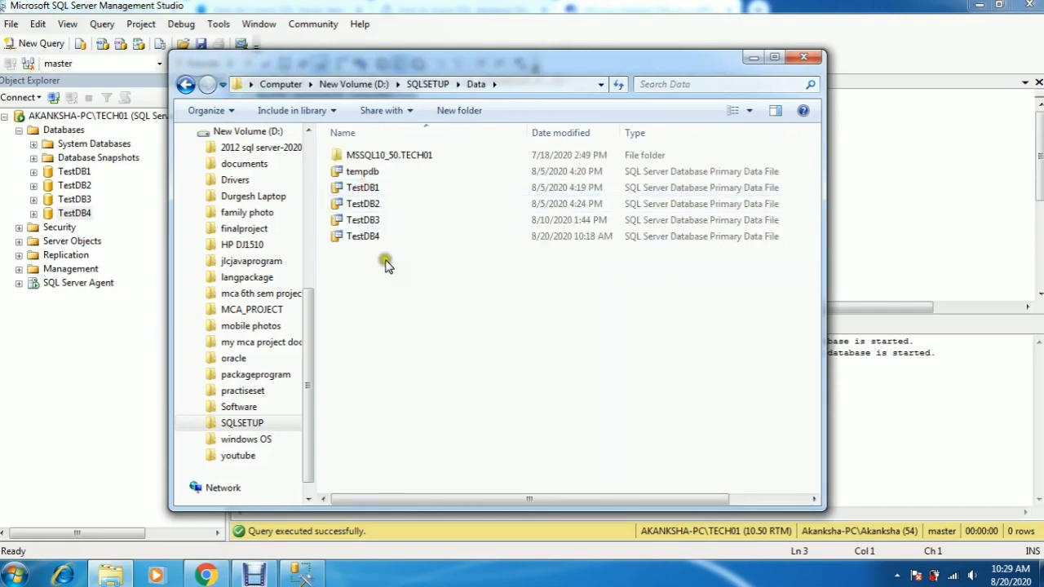
pyautogui.click(372, 242)
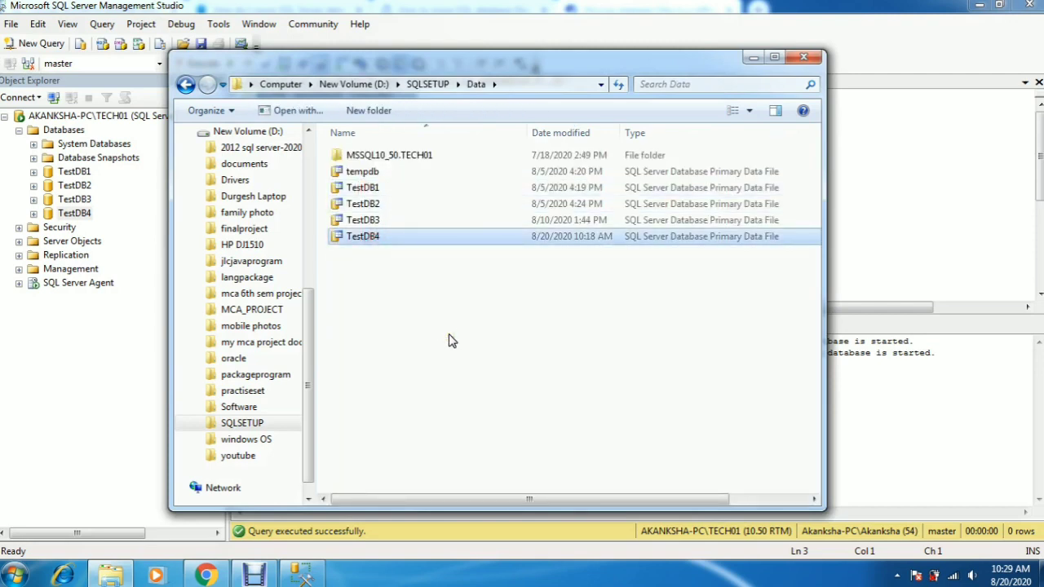
pyautogui.click(379, 86)
pyautogui.click(739, 337)
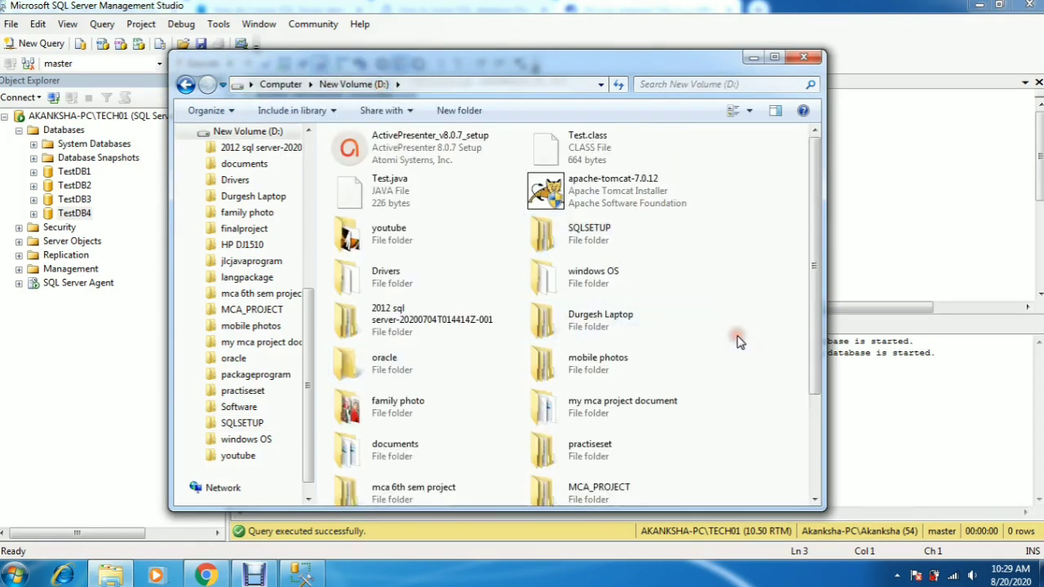
pyautogui.hotkey('ctrl', 'v')
pyautogui.click(514, 348)
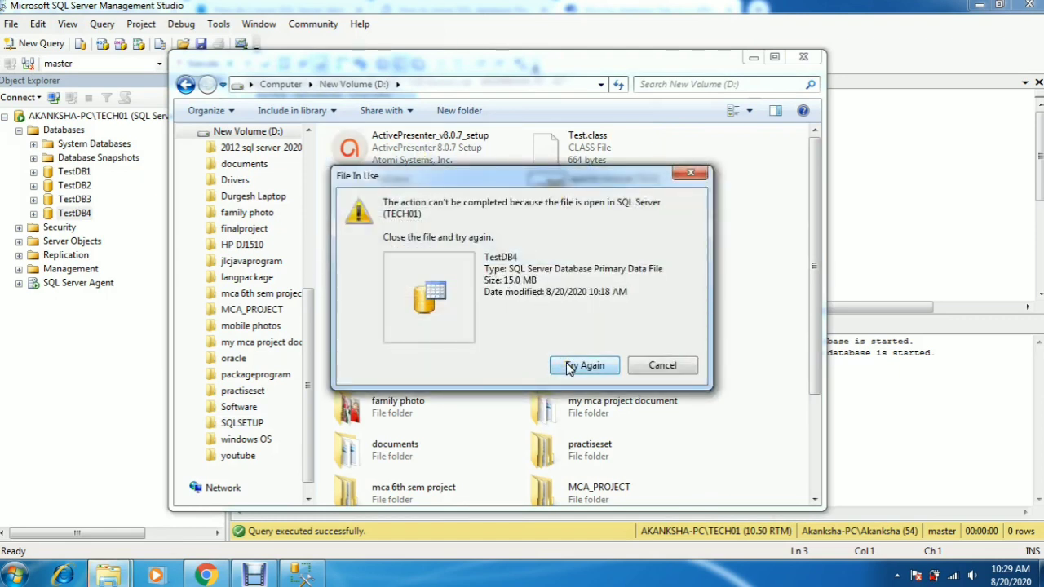
pyautogui.click(663, 366)
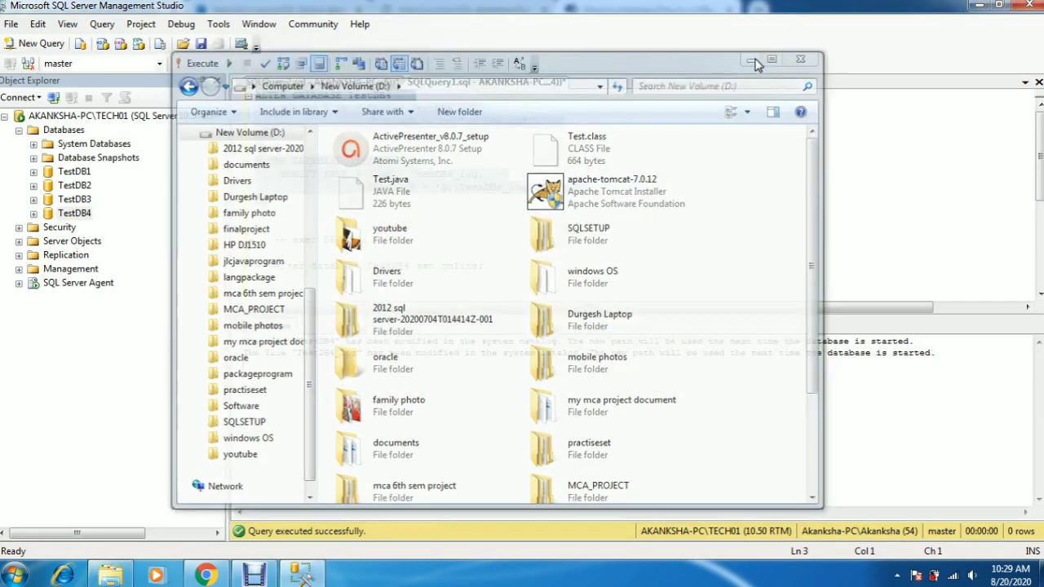
# Step: Run exec SP_who2 in the query window and scroll through the listed sessions
pyautogui.click(754, 59)
pyautogui.click(466, 238)
pyautogui.moveTo(391, 240); pyautogui.dragTo(285, 237)
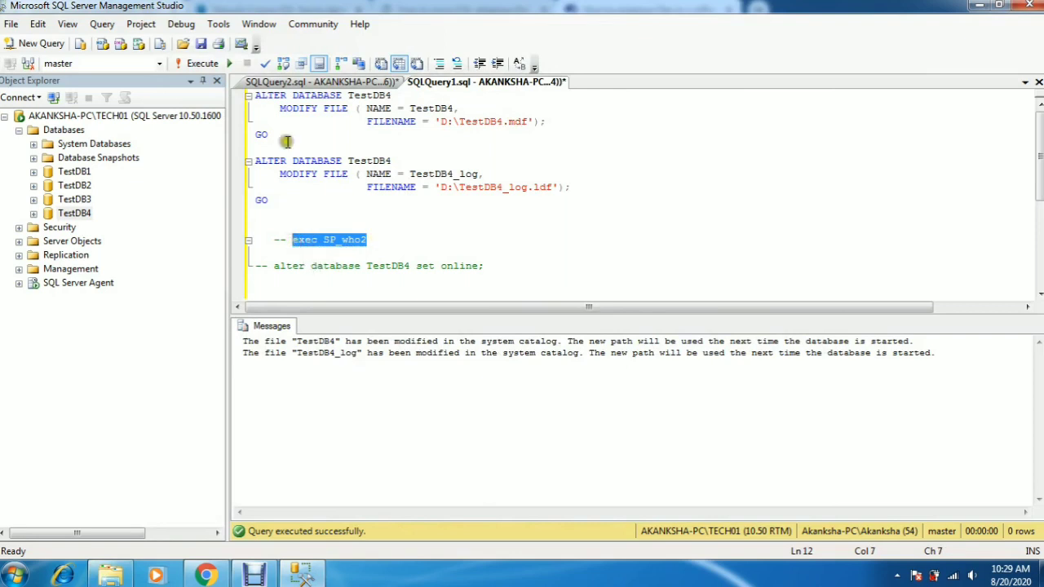
pyautogui.click(202, 63)
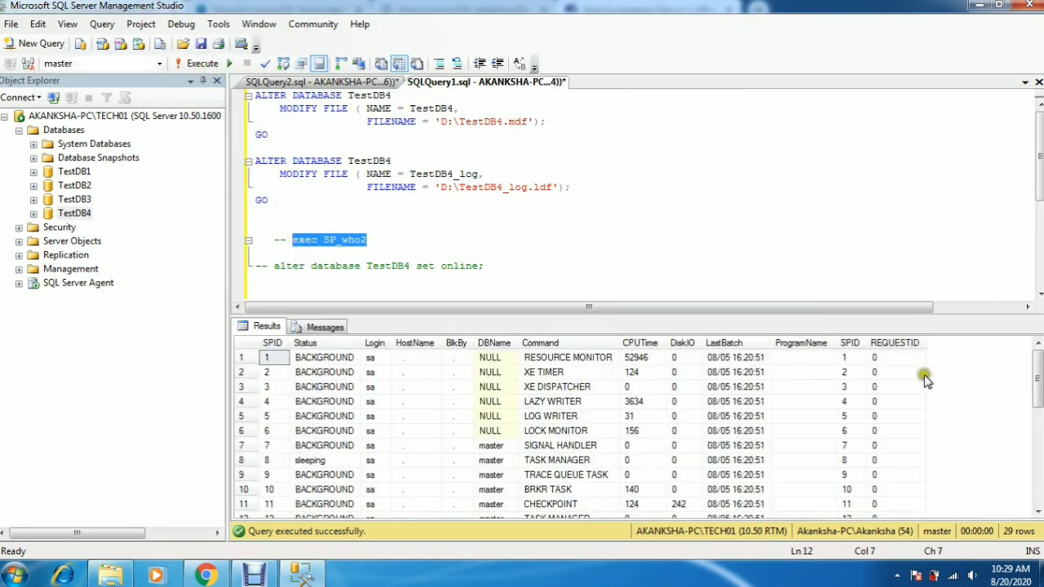
pyautogui.moveTo(1036, 372); pyautogui.dragTo(1035, 453)
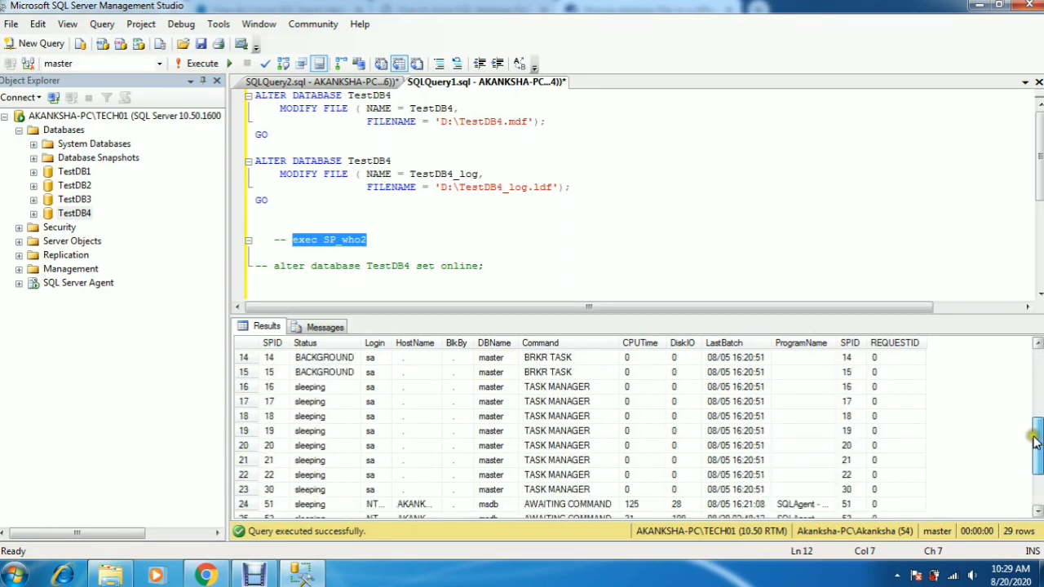
# Step: Take TestDB4 offline by executing 'alter database TestDB4 set offline;' and refresh the server's database list
pyautogui.click(480, 269)
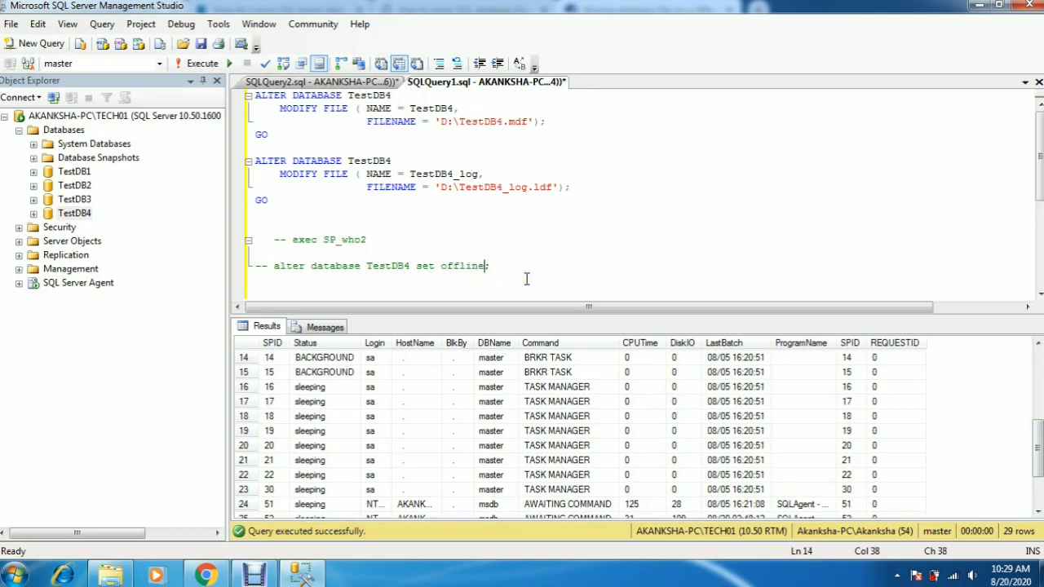
pyautogui.moveTo(508, 272); pyautogui.dragTo(275, 268)
pyautogui.click(201, 64)
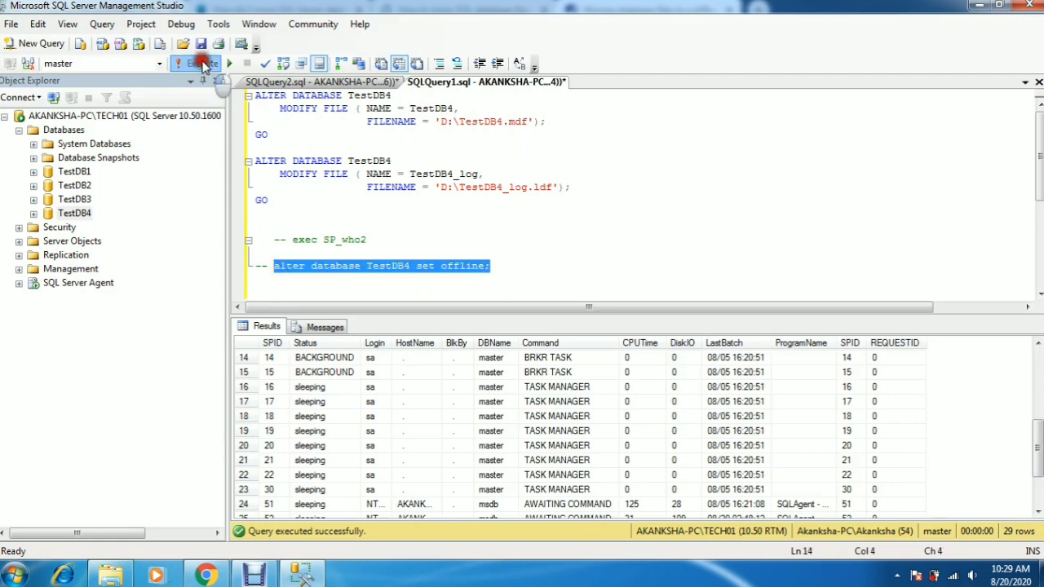
pyautogui.click(65, 116)
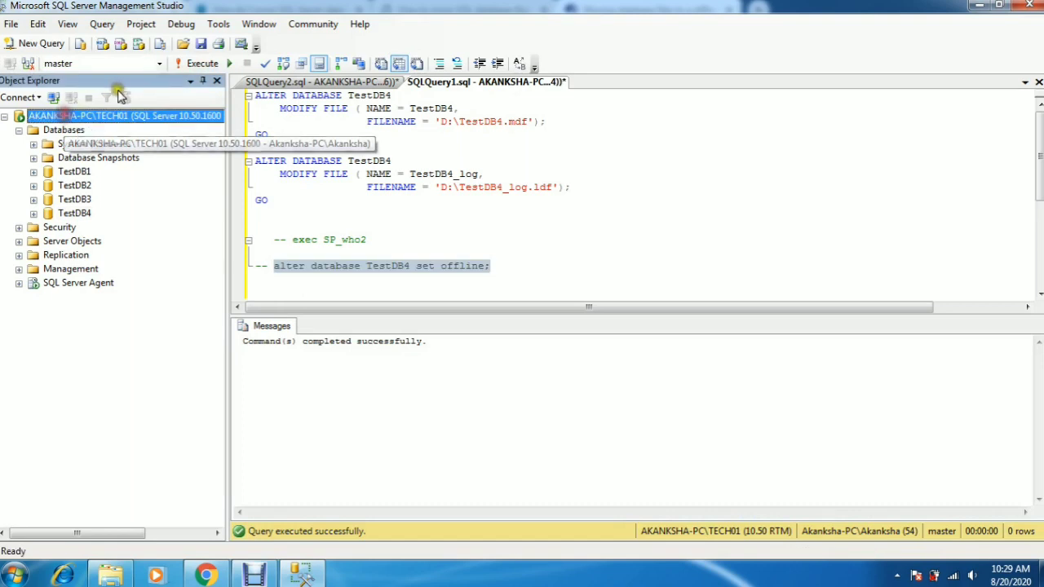
pyautogui.click(121, 97)
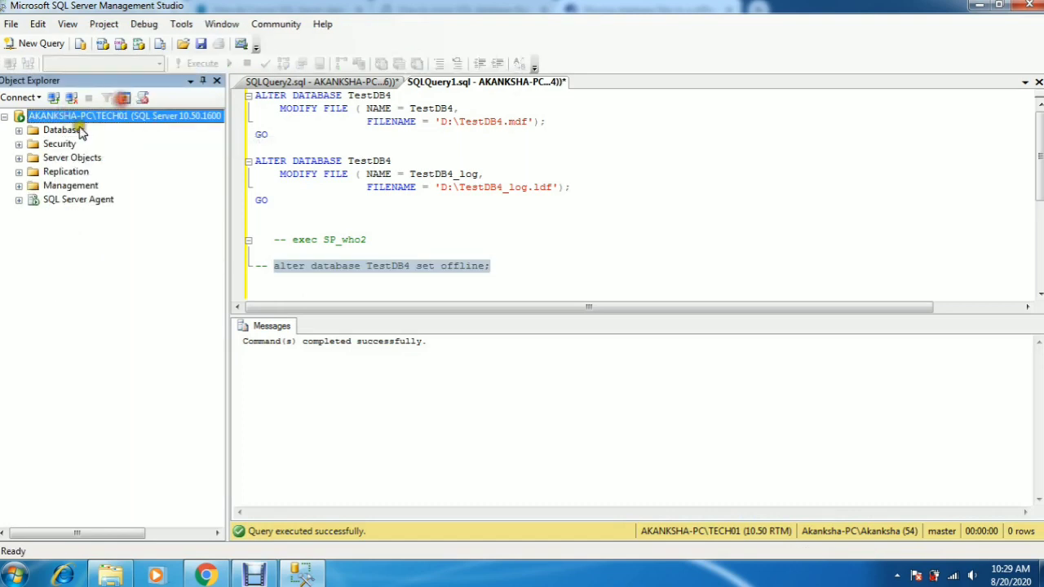
pyautogui.click(19, 129)
pyautogui.click(92, 215)
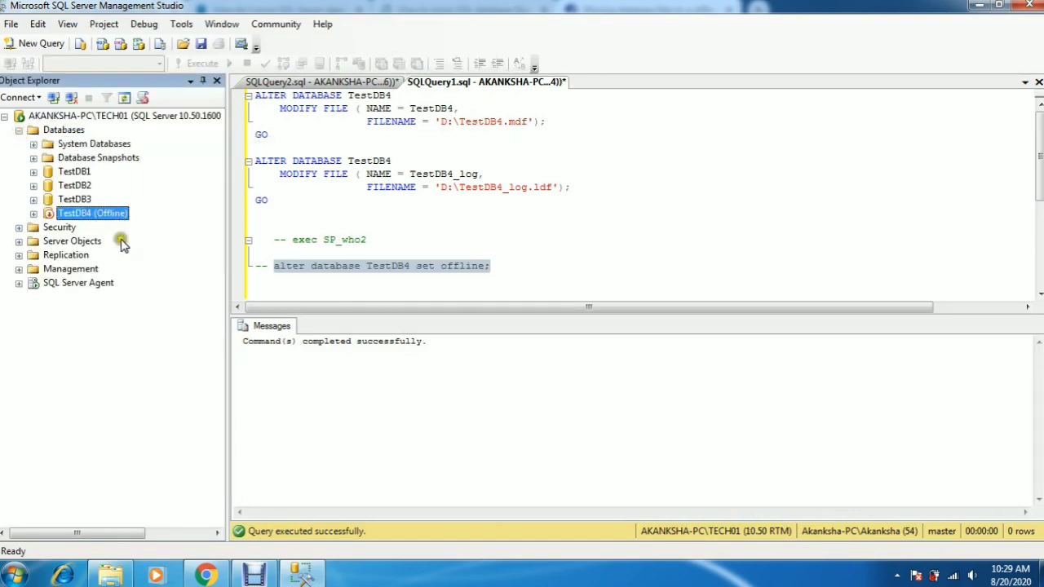
# Step: Move the TestDB4 data file from D:\SQLSETUP\Data to the root of drive D
pyautogui.click(112, 575)
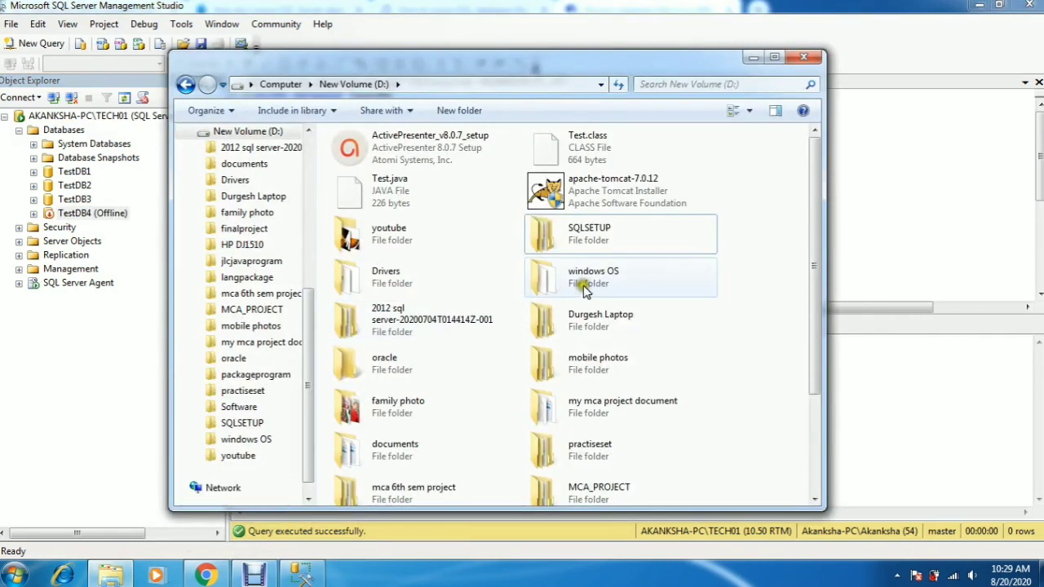
pyautogui.doubleClick(594, 234)
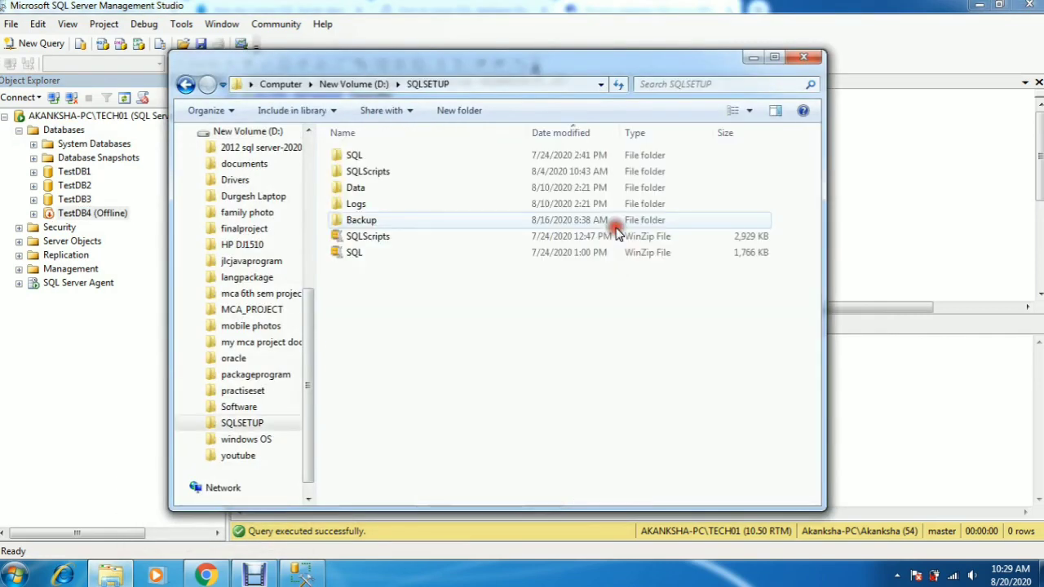
pyautogui.doubleClick(375, 190)
pyautogui.click(374, 237)
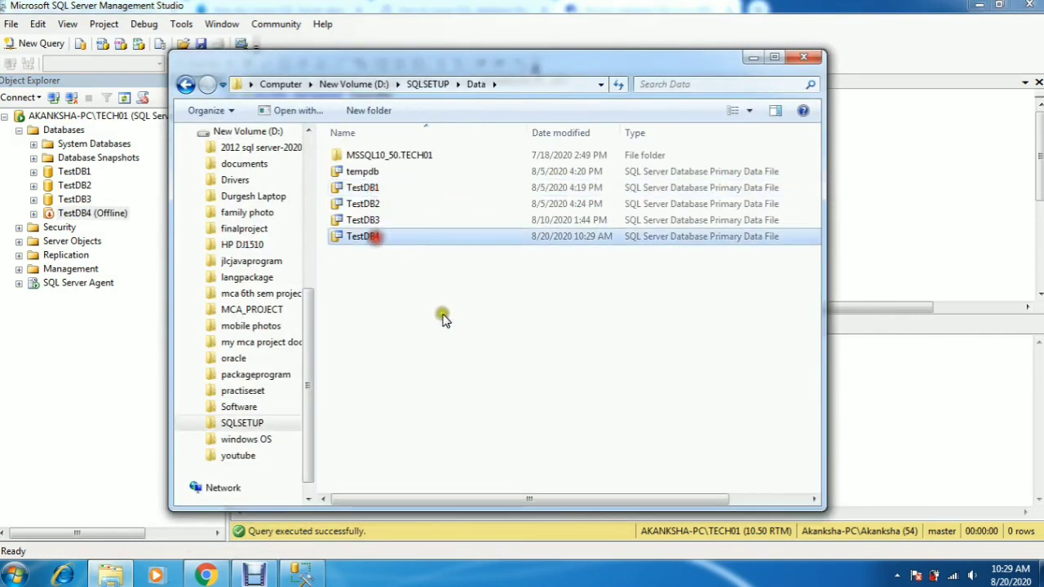
pyautogui.click(351, 85)
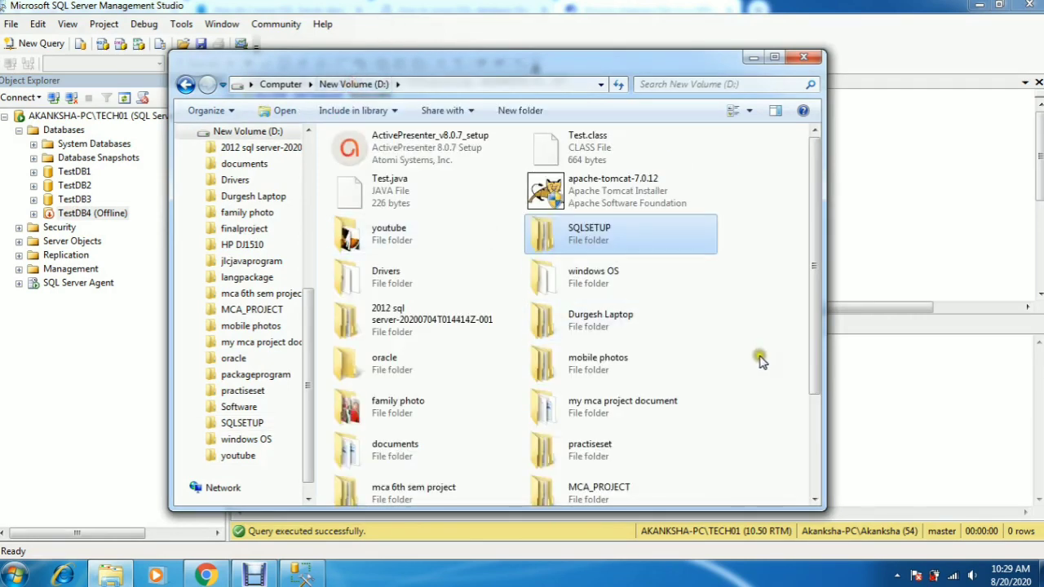
pyautogui.hotkey('ctrl', 'v')
pyautogui.click(529, 353)
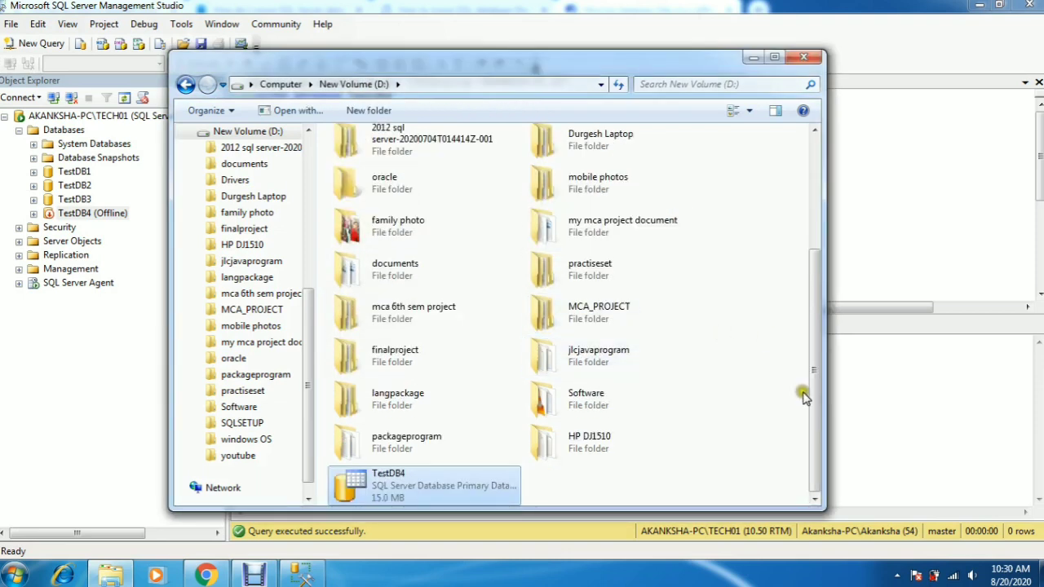
pyautogui.moveTo(811, 431); pyautogui.dragTo(807, 266)
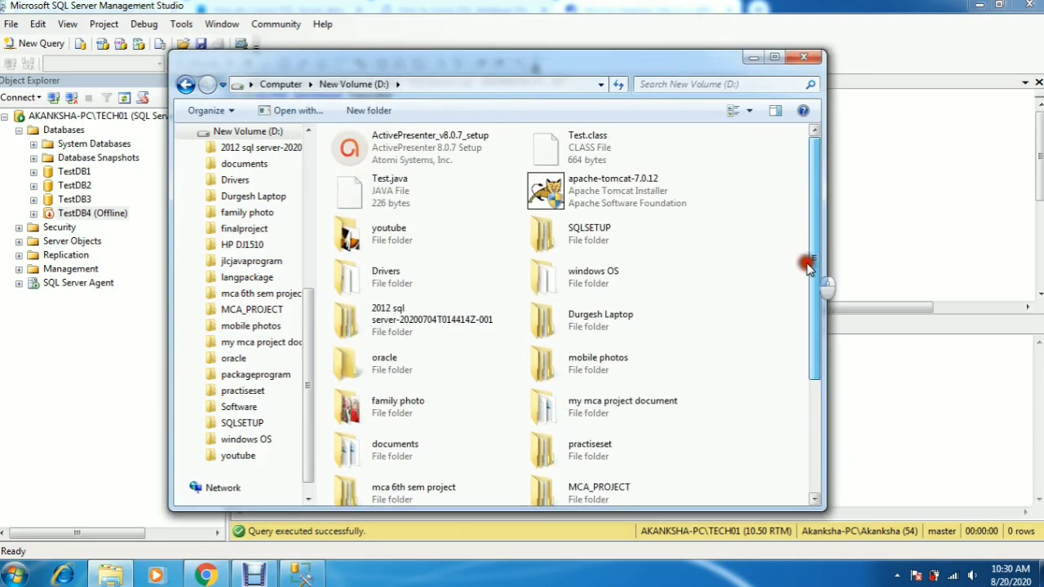
# Step: Move the TestDB4_log file from D:\SQLSETUP\Logs to the root of drive D, granting administrator permission
pyautogui.doubleClick(540, 237)
pyautogui.doubleClick(363, 188)
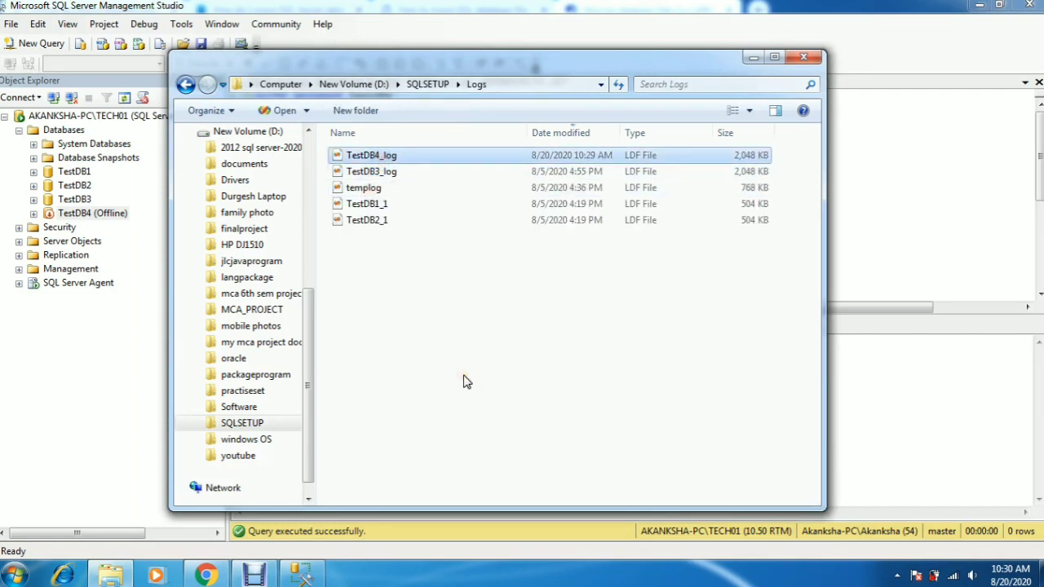
pyautogui.click(365, 84)
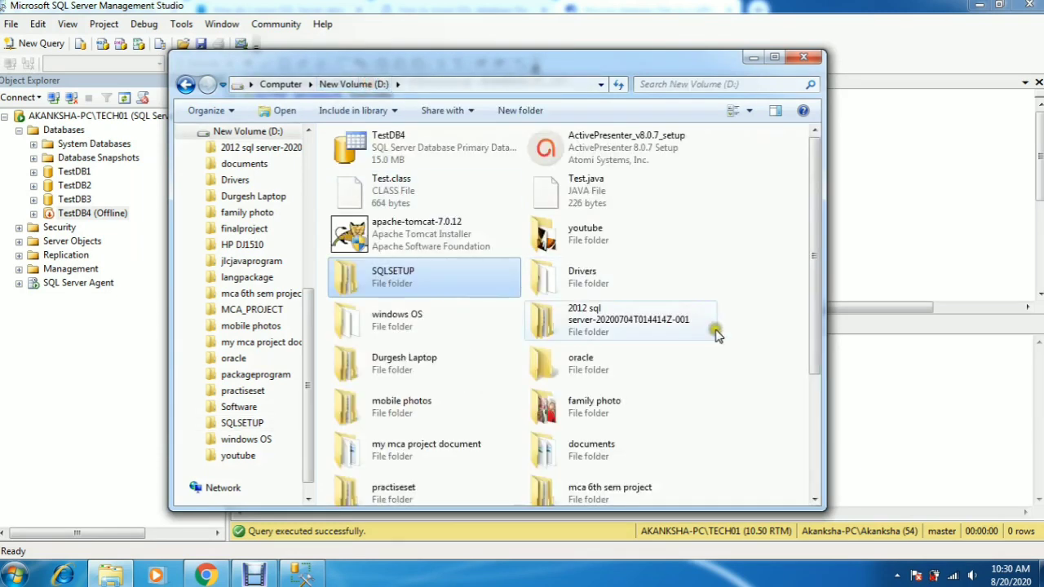
pyautogui.click(759, 404)
pyautogui.hotkey('ctrl', 'v')
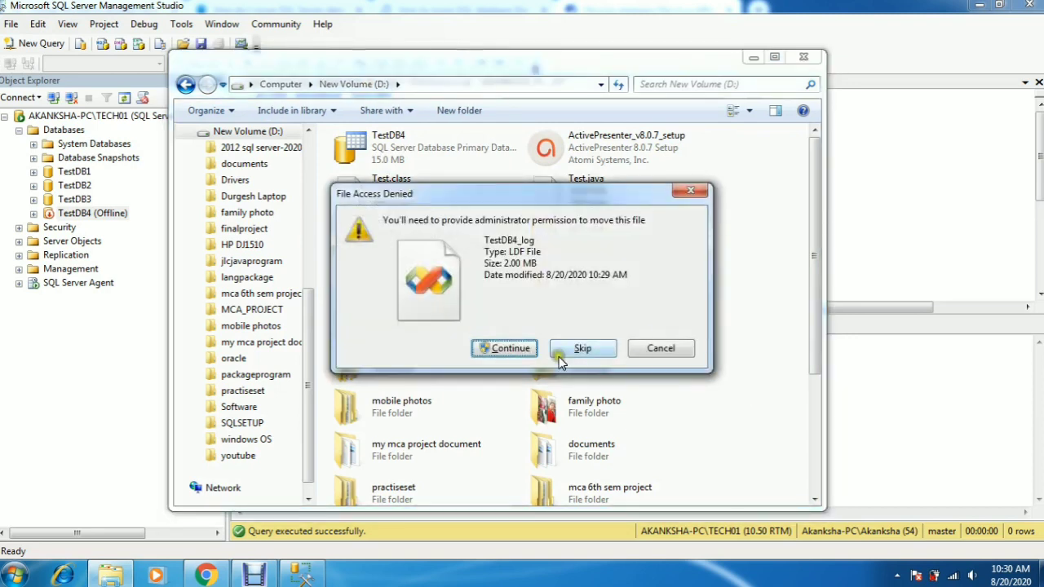
pyautogui.click(519, 348)
pyautogui.click(752, 57)
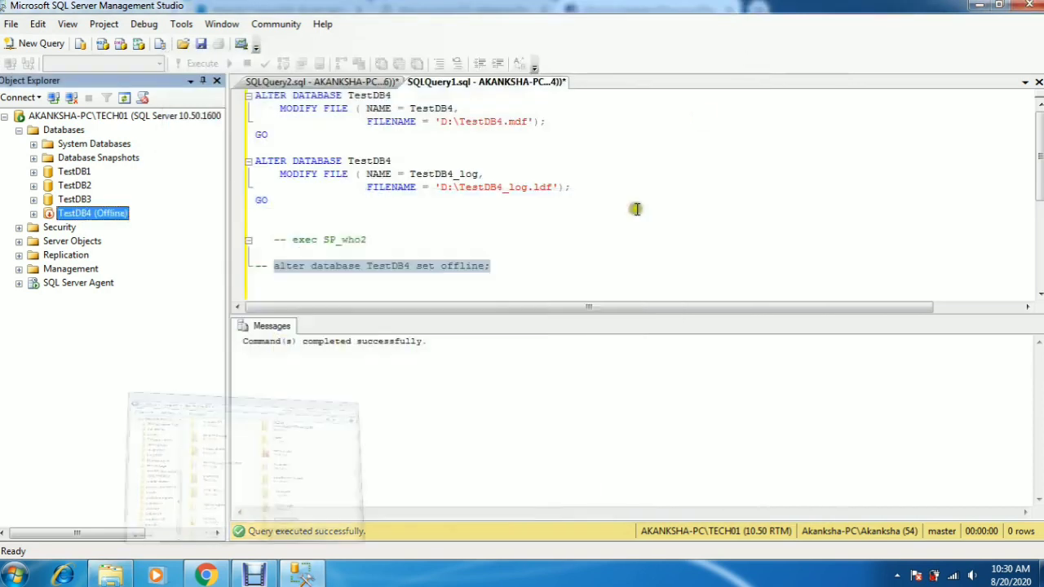
# Step: Bring TestDB4 back online by executing 'alter database TestDB4 set online;' and refresh the server's database list
pyautogui.click(438, 210)
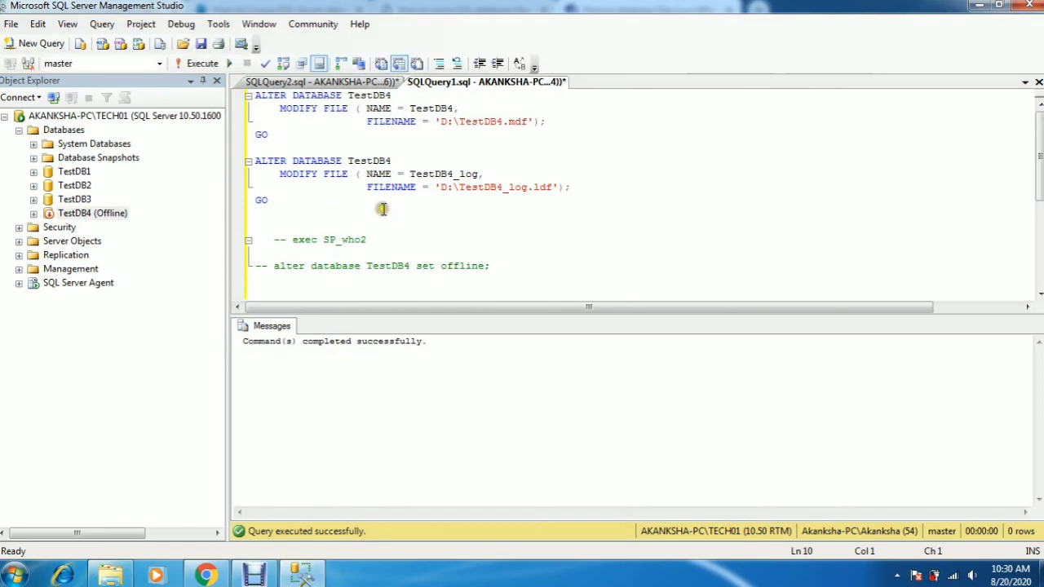
pyautogui.click(484, 266)
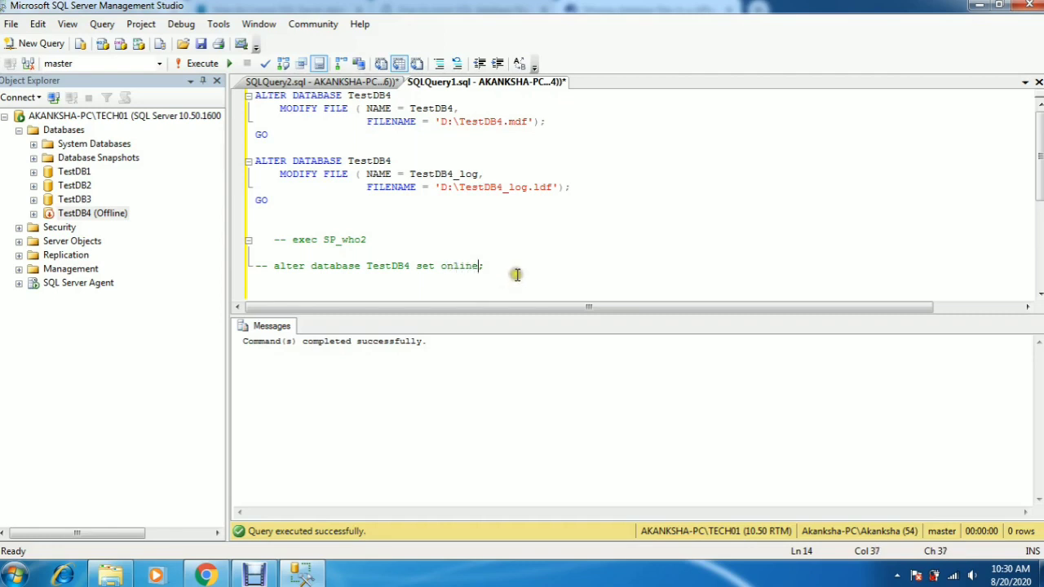
pyautogui.keyDown('shift'); pyautogui.click(275, 266); pyautogui.keyUp('shift')
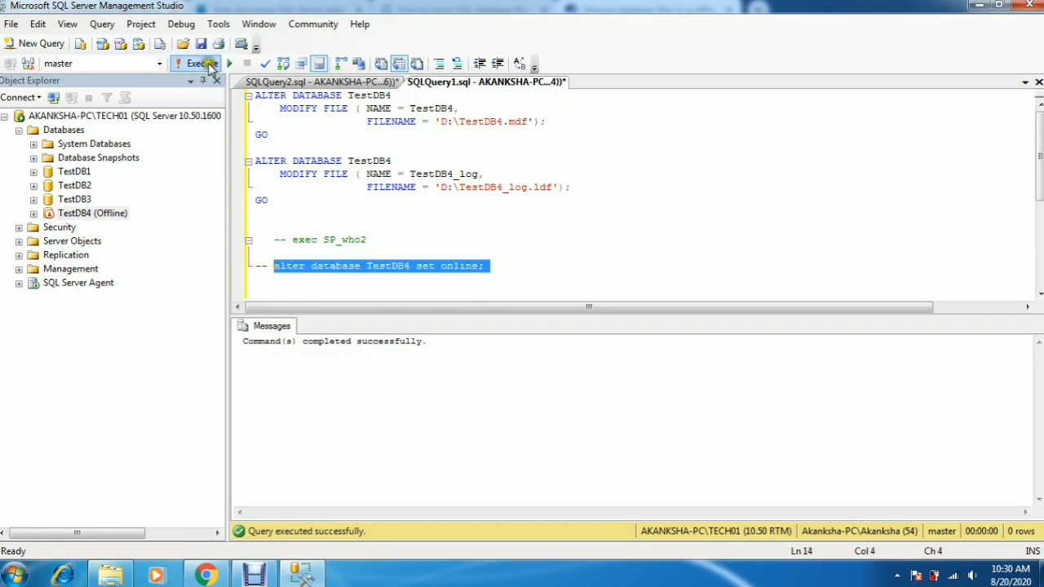
pyautogui.click(207, 65)
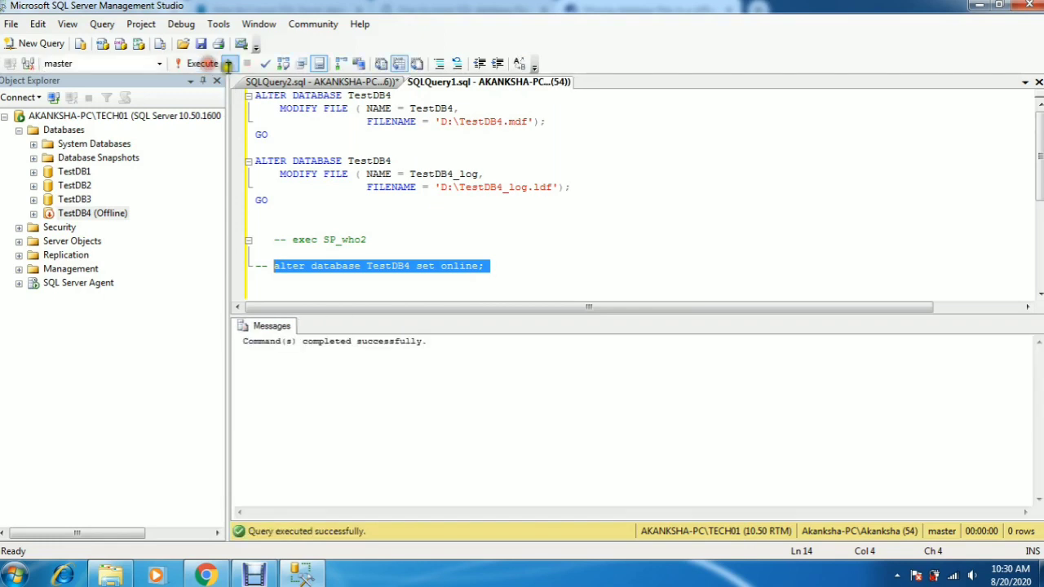
pyautogui.click(137, 116)
pyautogui.click(123, 99)
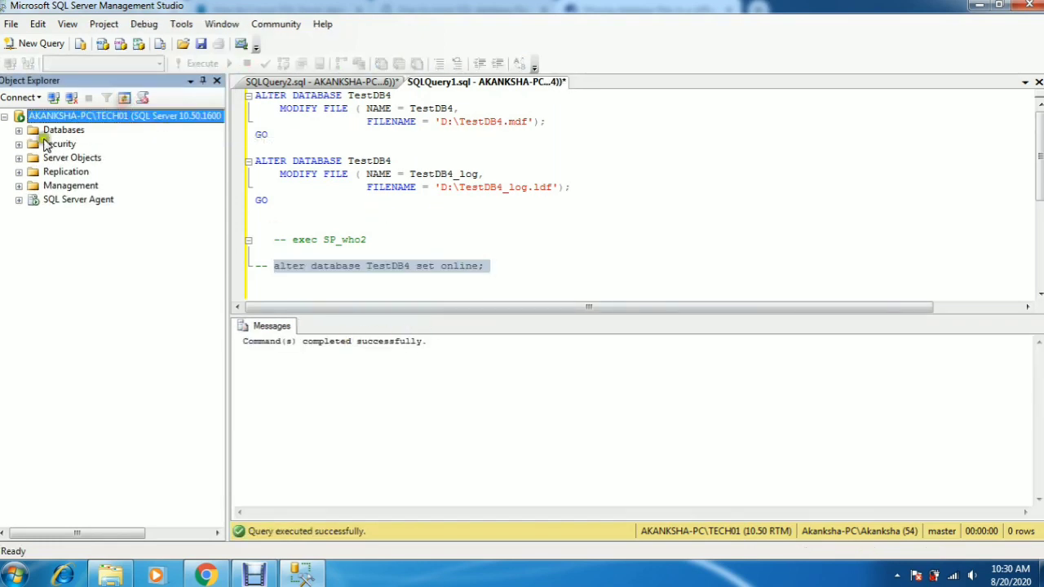
pyautogui.click(19, 129)
pyautogui.click(79, 216)
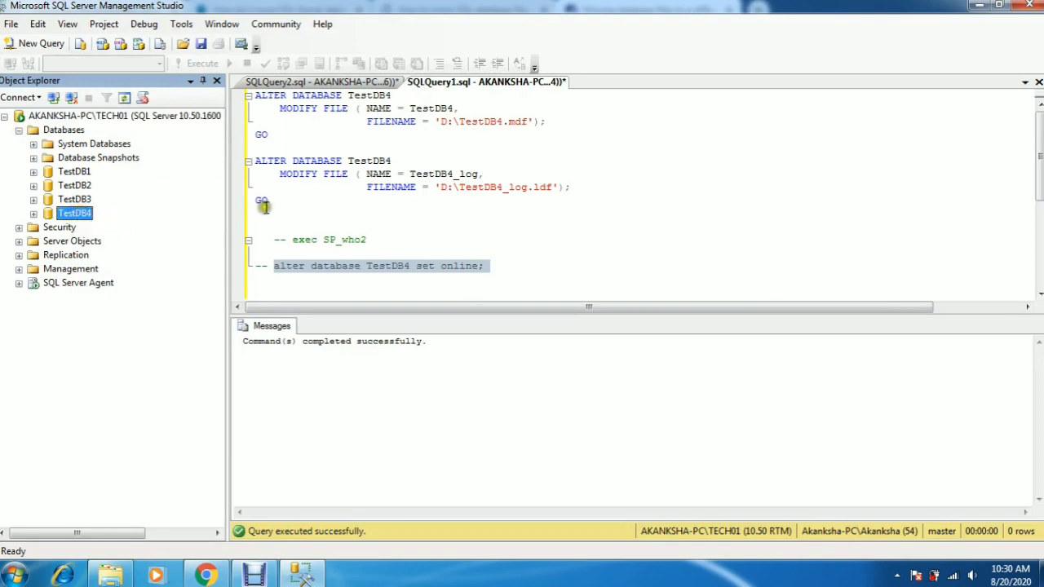
# Step: Rerun the sys.database_files query for TestDB4 in the other query tab and check each file's physical_name
pyautogui.click(351, 81)
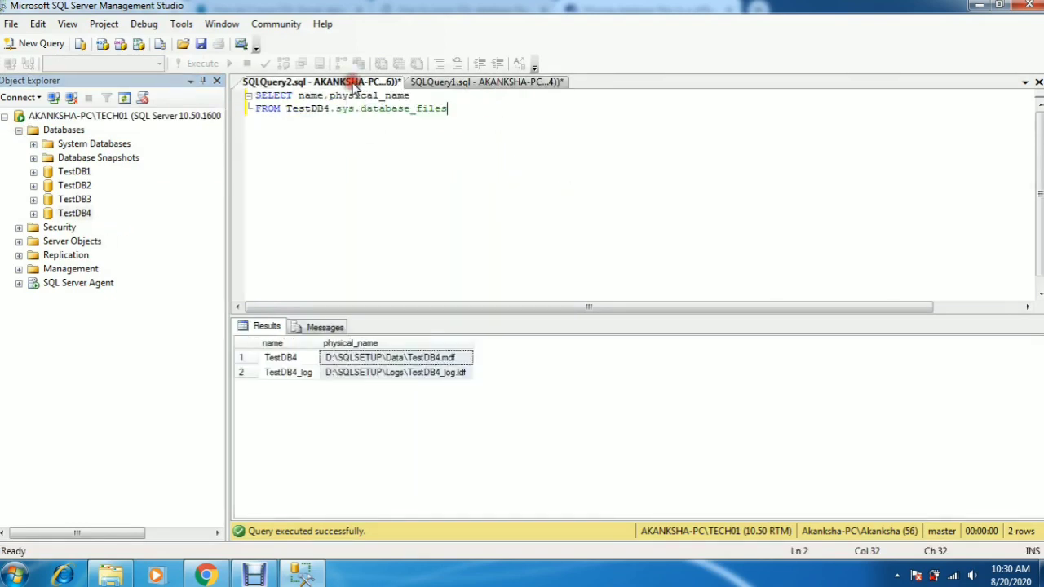
pyautogui.click(331, 364)
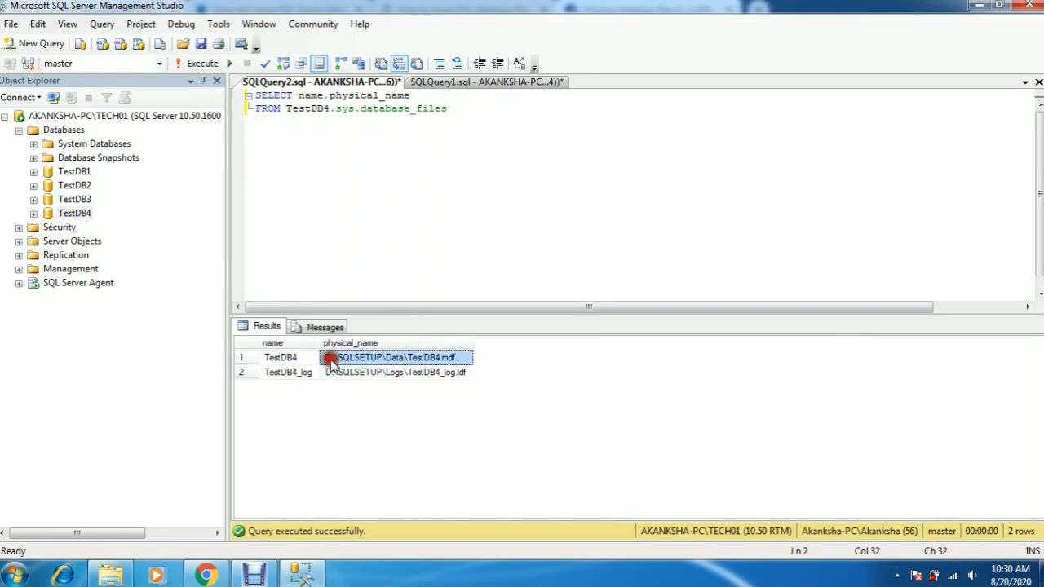
pyautogui.click(342, 373)
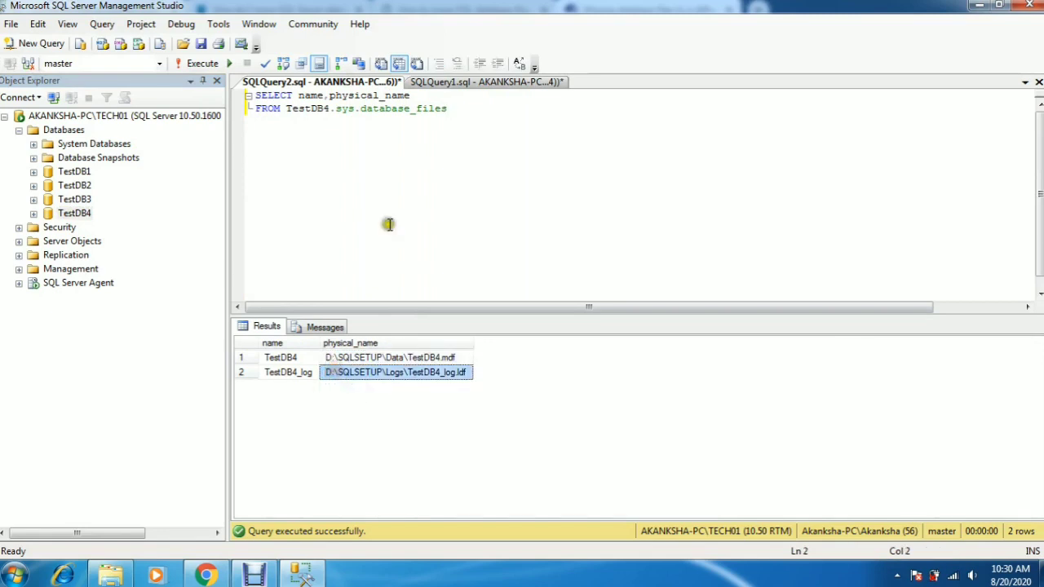
pyautogui.click(485, 178)
pyautogui.click(202, 63)
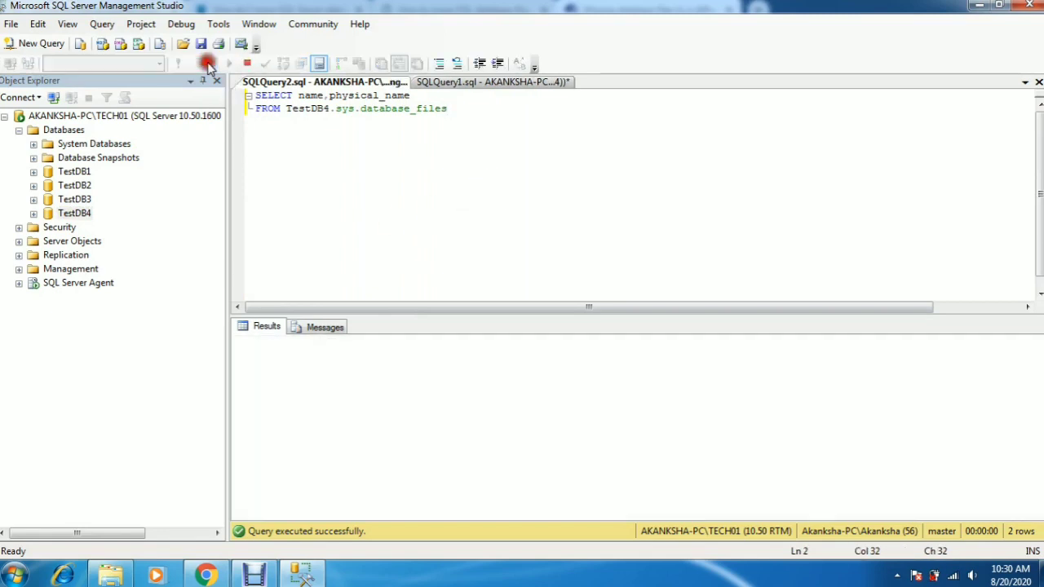
pyautogui.click(367, 360)
pyautogui.click(371, 373)
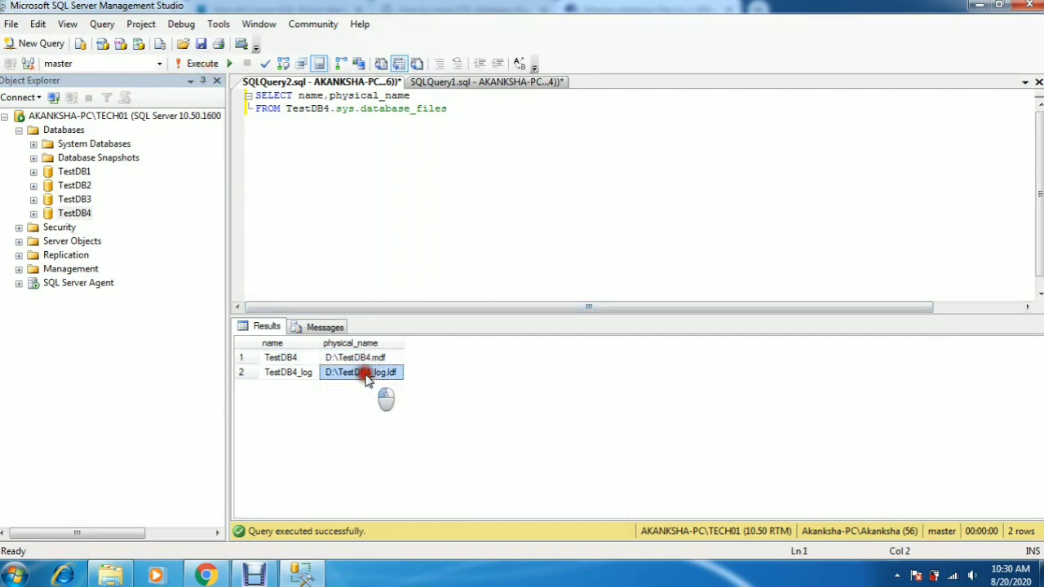
# Step: Open TestDB4's properties and inspect each file's path and file name on the Files page, then close the dialog
pyautogui.rightClick(79, 217)
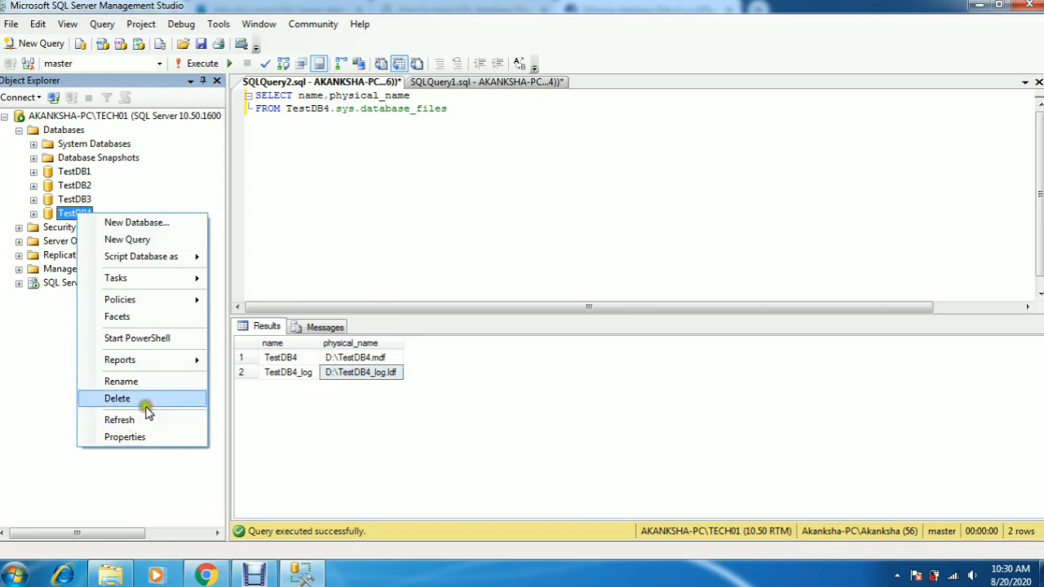
pyautogui.click(122, 437)
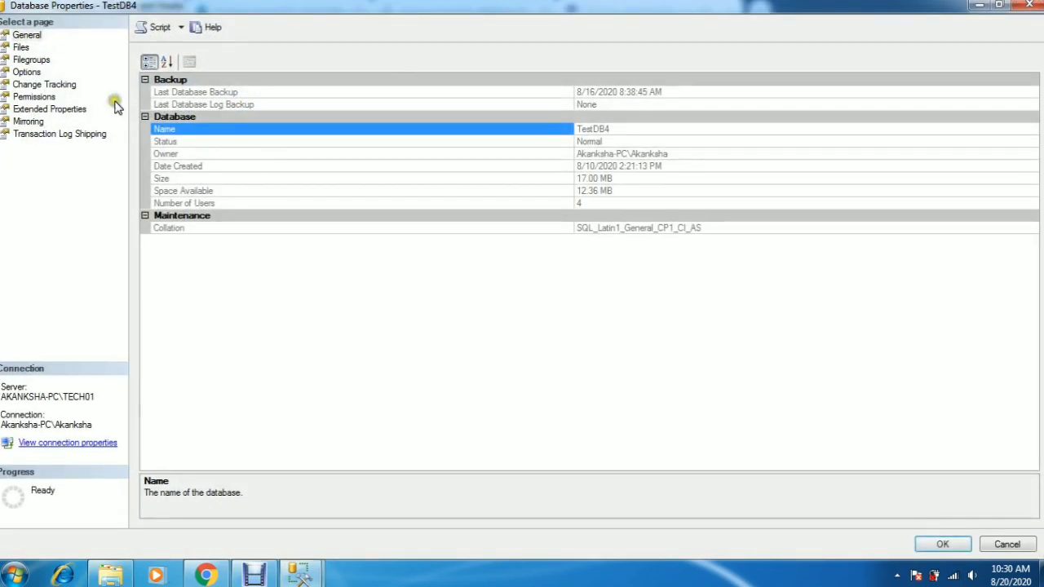
pyautogui.click(21, 48)
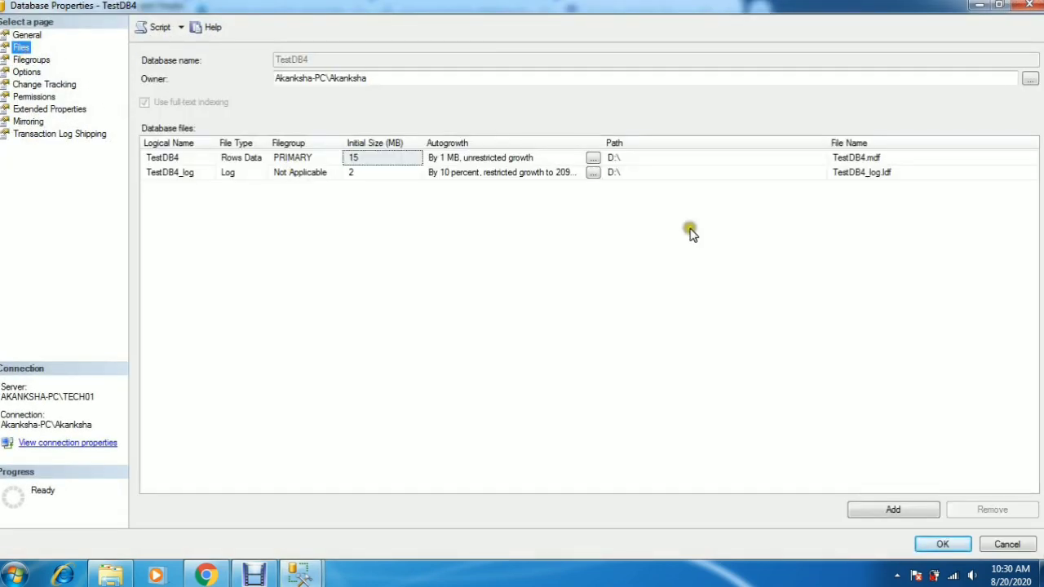
pyautogui.click(637, 158)
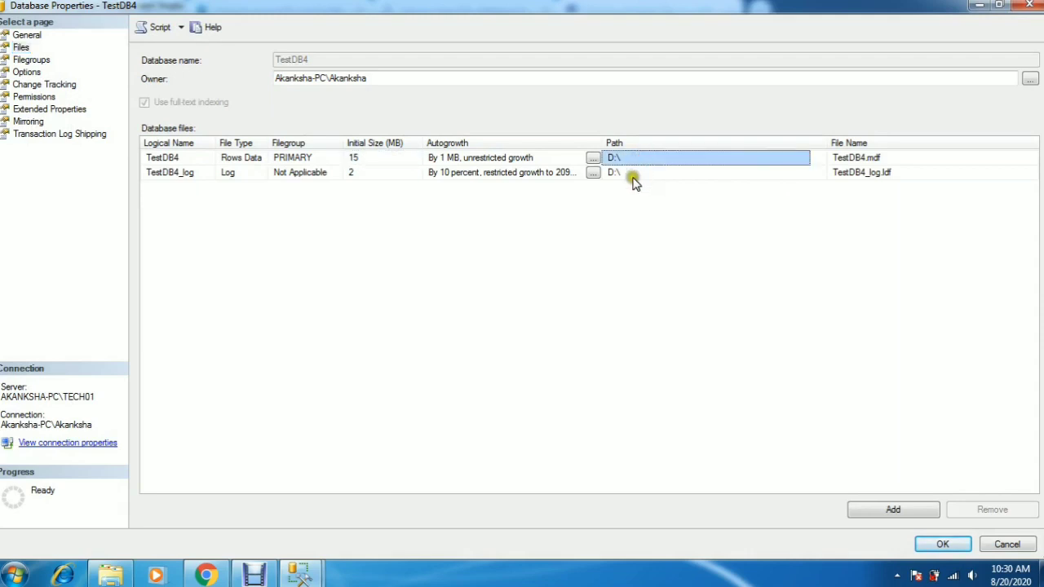
pyautogui.click(635, 173)
pyautogui.click(896, 158)
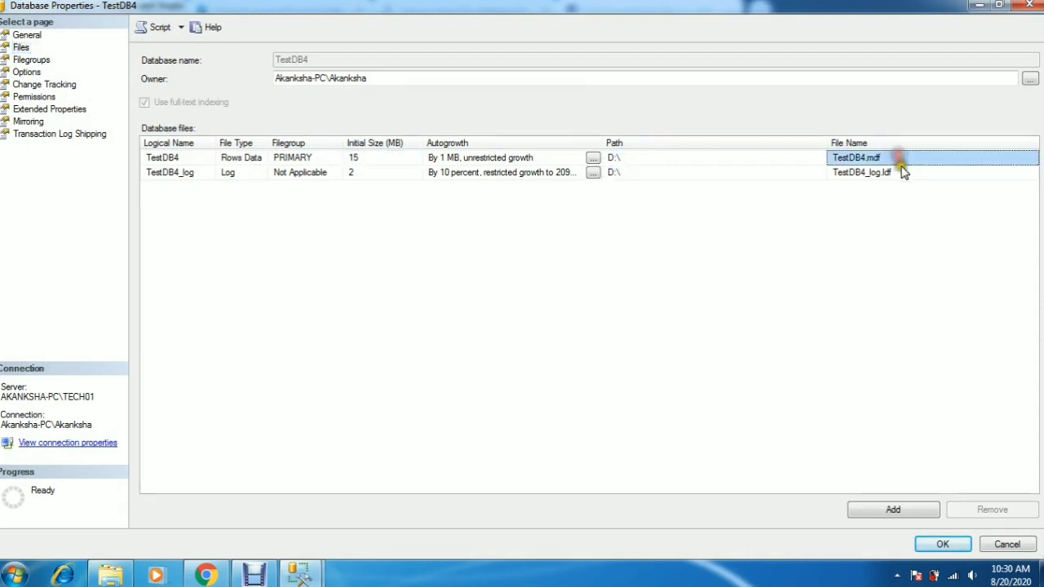
pyautogui.click(903, 173)
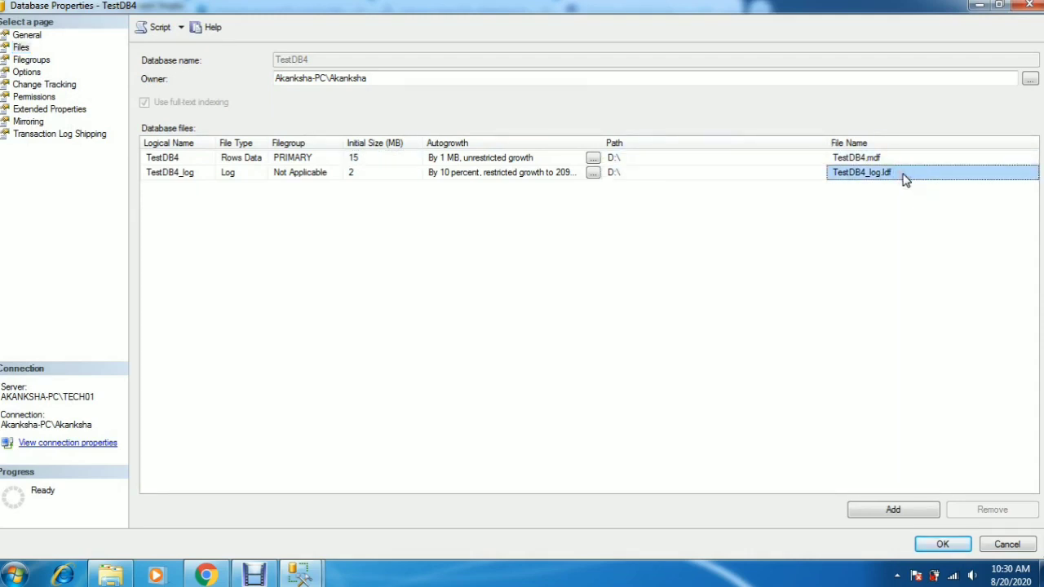
pyautogui.click(1003, 541)
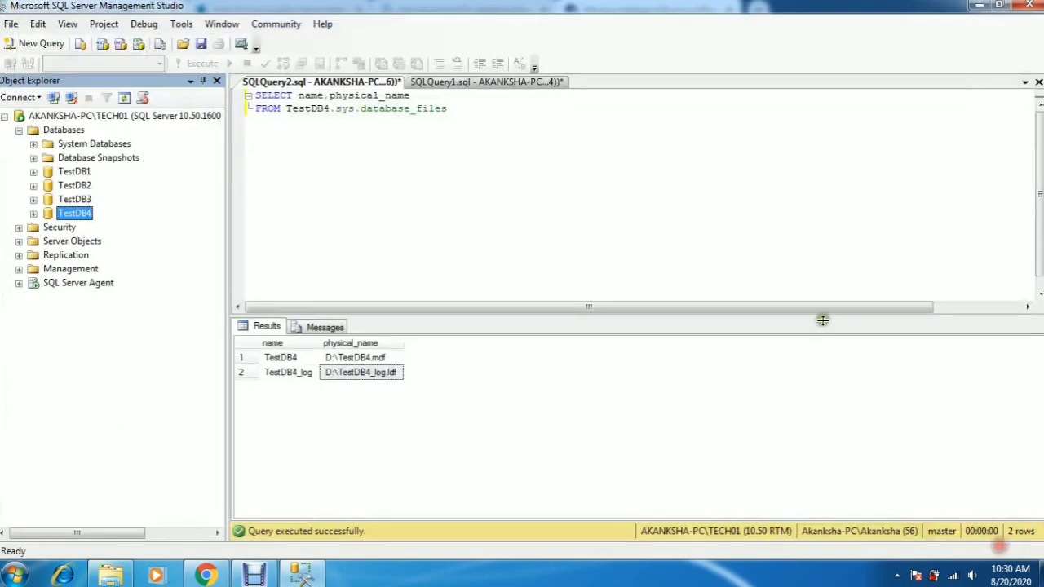
# Step: Review the ALTER DATABASE MODIFY FILE statements for both TestDB4 files in the other query tab
pyautogui.click(496, 82)
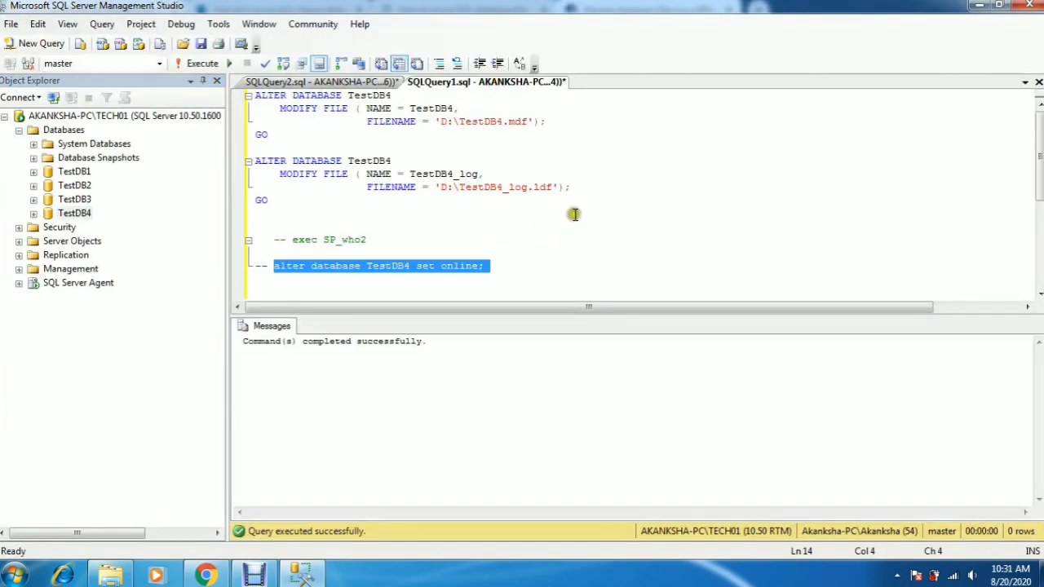
pyautogui.click(576, 214)
pyautogui.moveTo(319, 214); pyautogui.dragTo(243, 94)
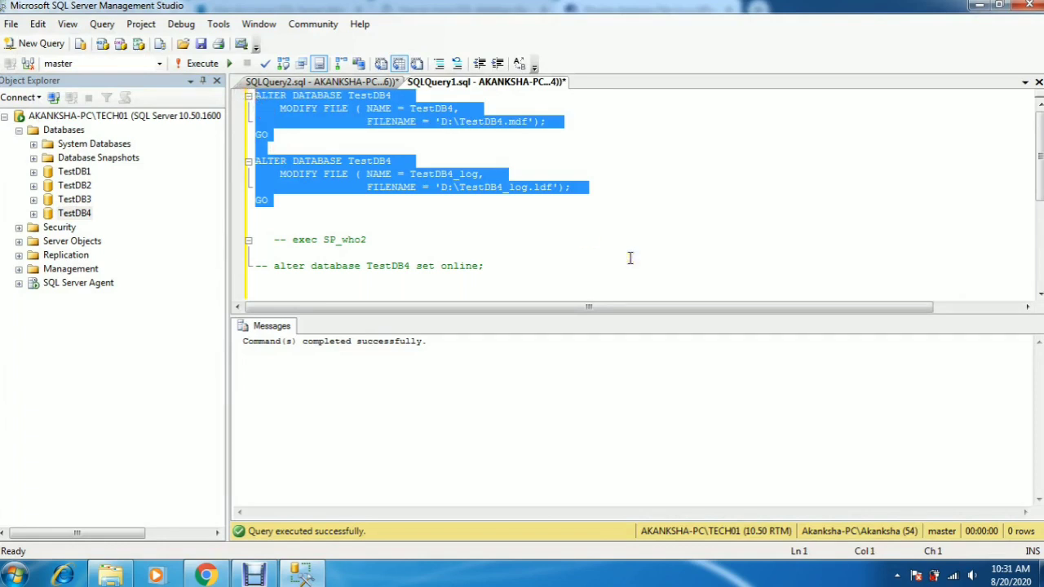
pyautogui.click(732, 263)
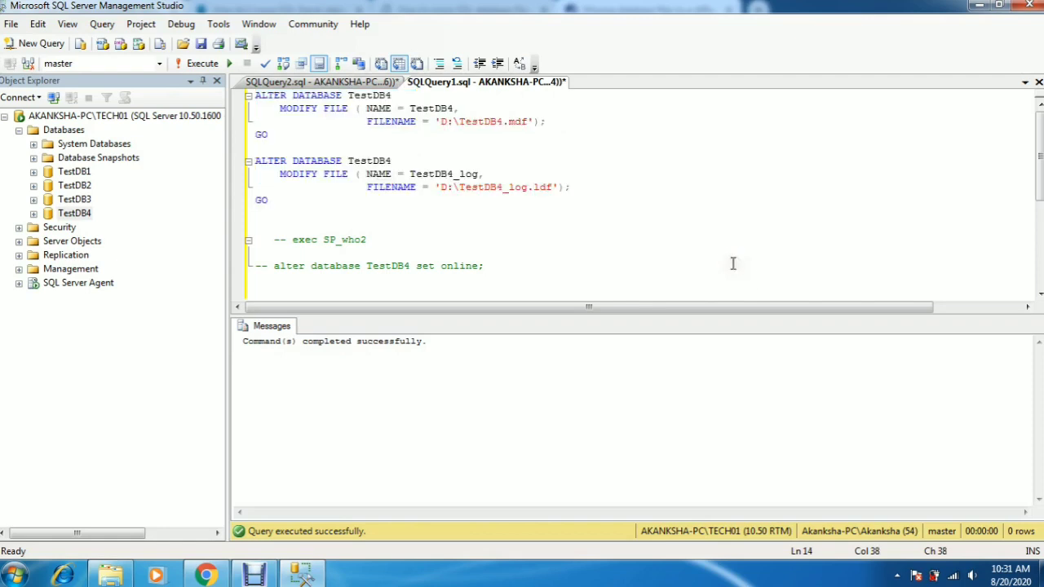